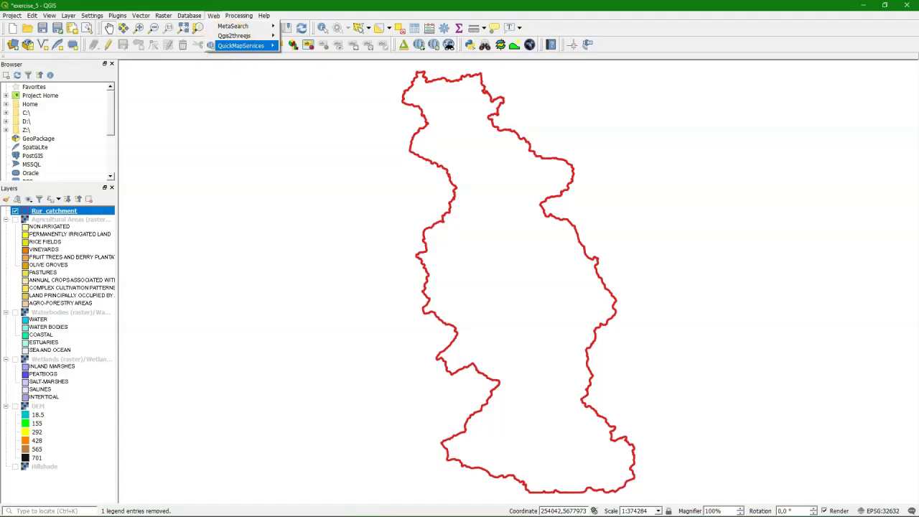
Add the OSM Standard basemap to the project from QuickMapServices
{"action": "left_click", "coordinate": [227, 46]}
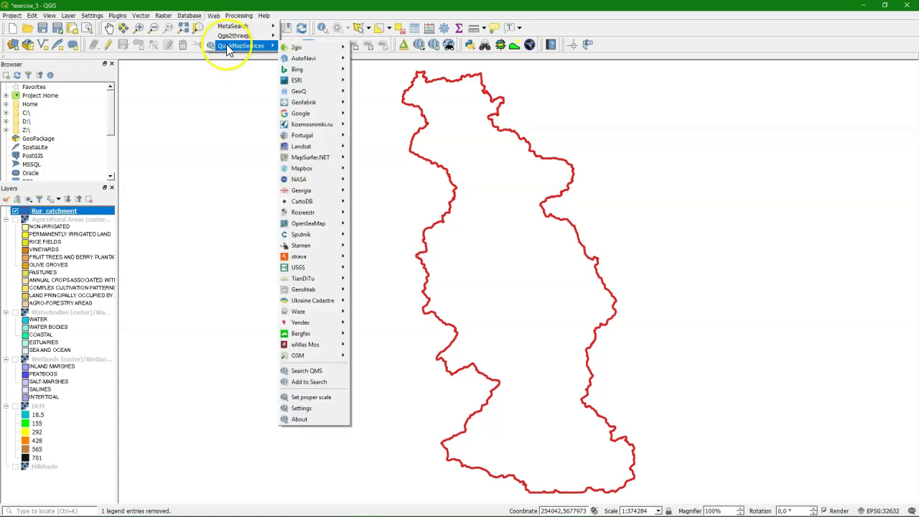
{"action": "mouse_move", "coordinate": [322, 117]}
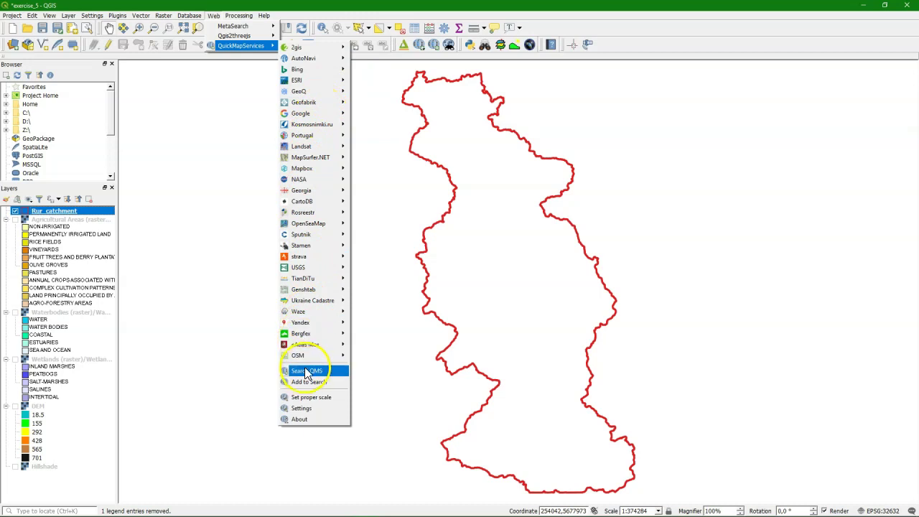
{"action": "mouse_move", "coordinate": [310, 362]}
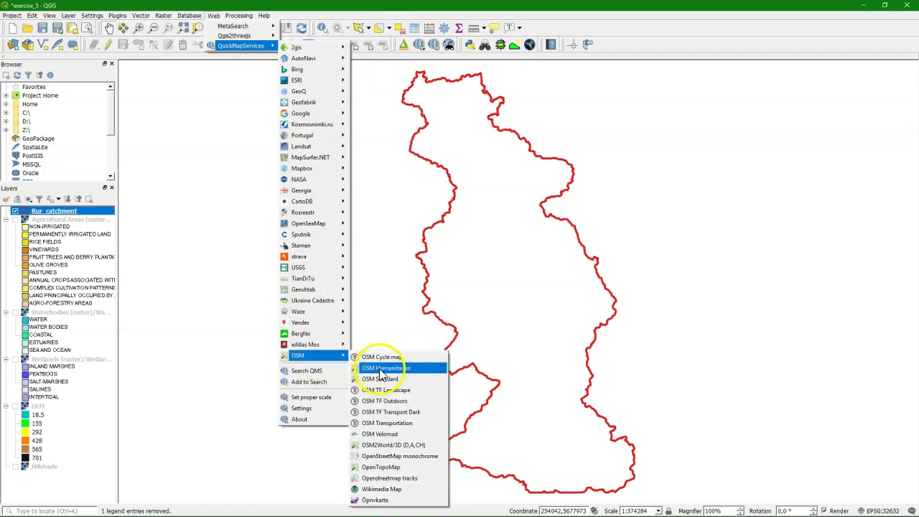
{"action": "left_click", "coordinate": [381, 378]}
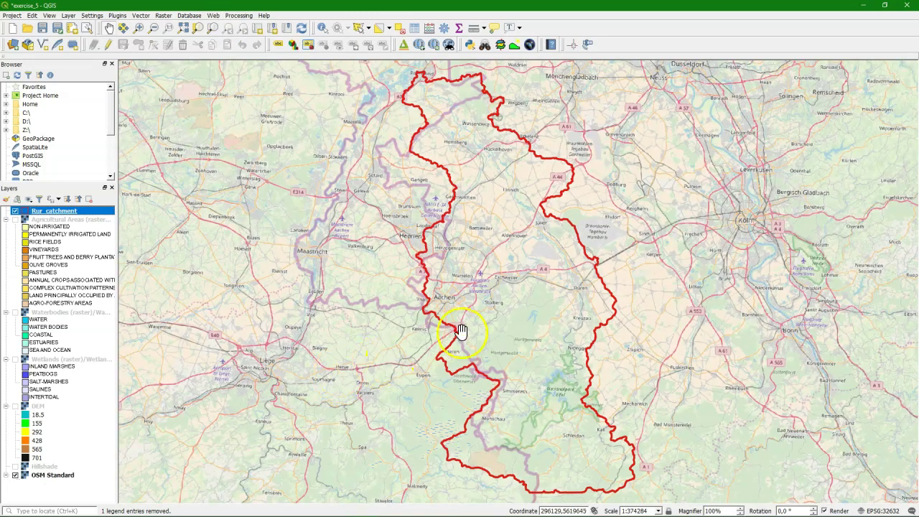
Inspect the basemap detail in the southern part of the catchment and return to the full extent of the Rur_catchment layer
{"action": "left_click", "coordinate": [139, 27]}
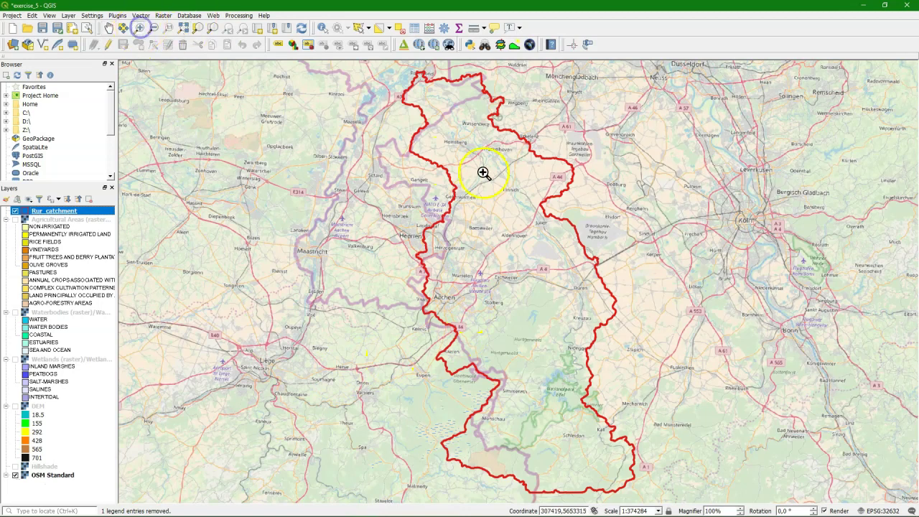
{"action": "left_click_drag", "start_coordinate": [515, 404], "coordinate": [583, 469]}
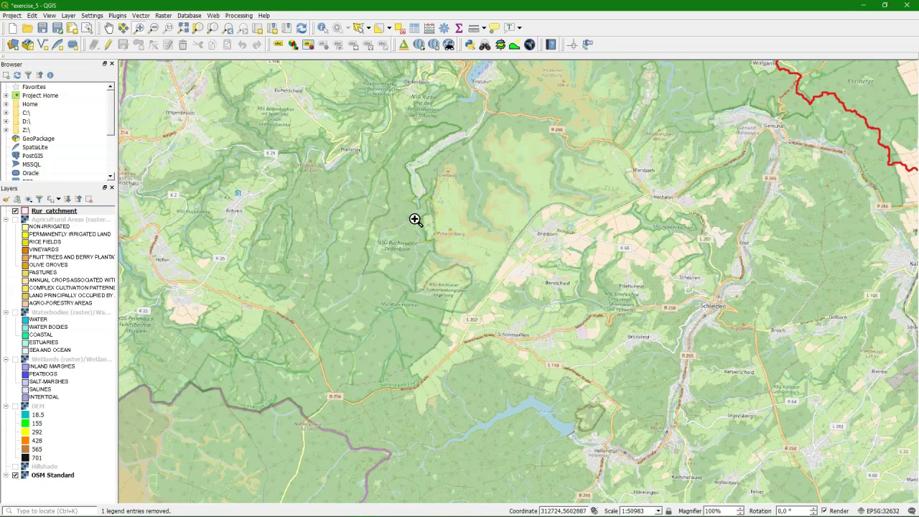
{"action": "scroll", "coordinate": [415, 219], "scroll_direction": "down", "scroll_amount": 1}
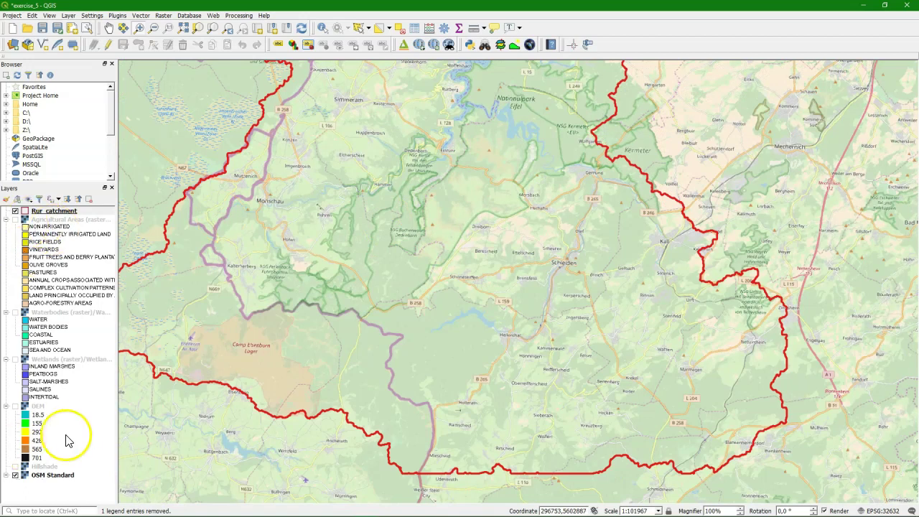
{"action": "right_click", "coordinate": [49, 212]}
{"action": "left_click", "coordinate": [69, 219]}
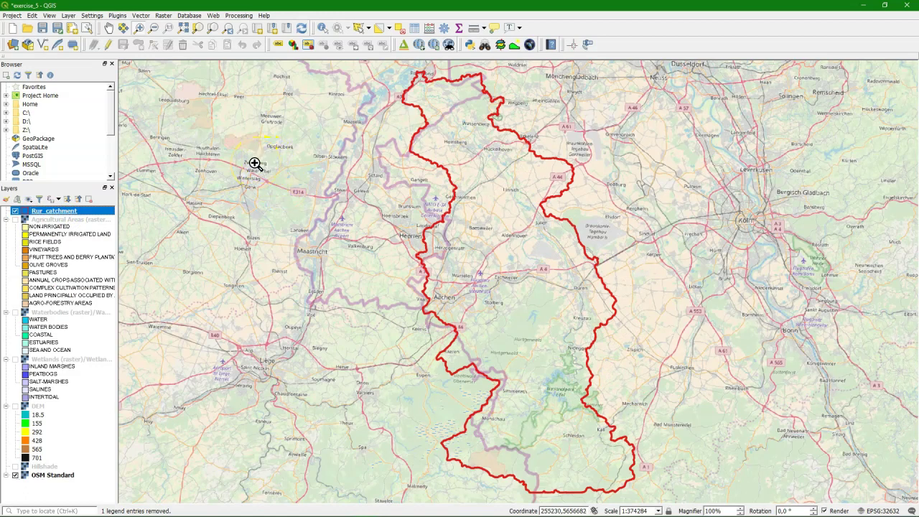
Search the plugin manager for "quick" and review the QuickOSM plugin's details and installation status
{"action": "left_click", "coordinate": [119, 16]}
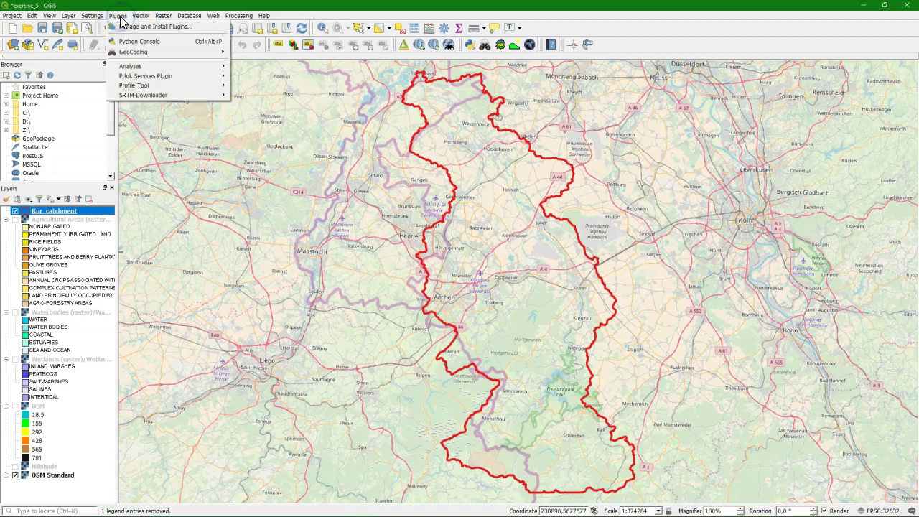
{"action": "left_click", "coordinate": [128, 26]}
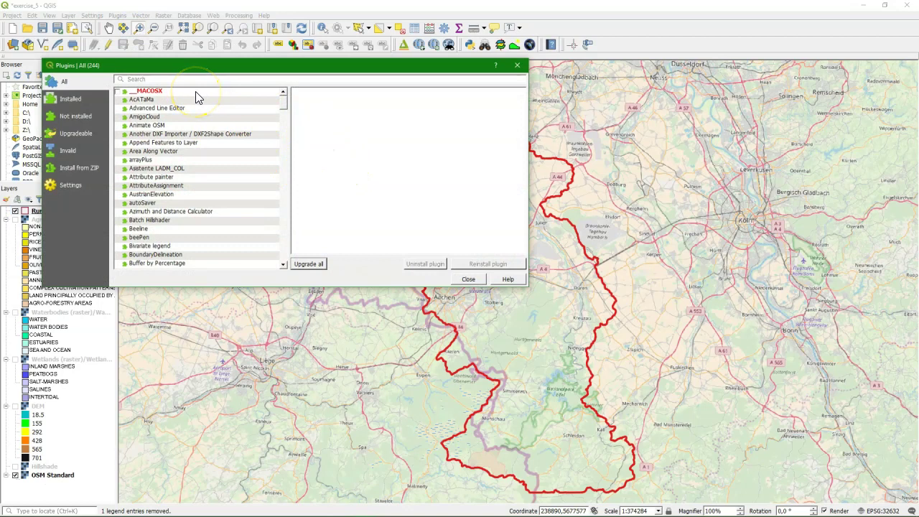
{"action": "type", "text": "quick"}
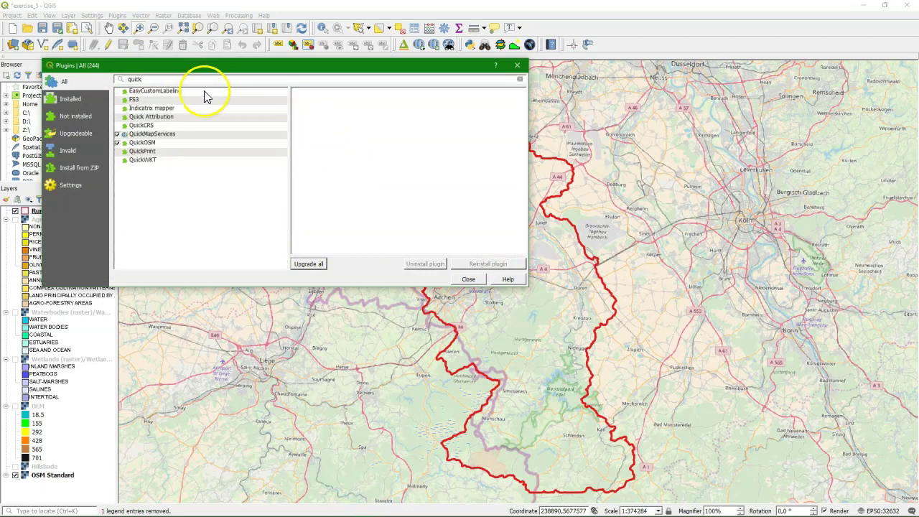
{"action": "left_click", "coordinate": [140, 142]}
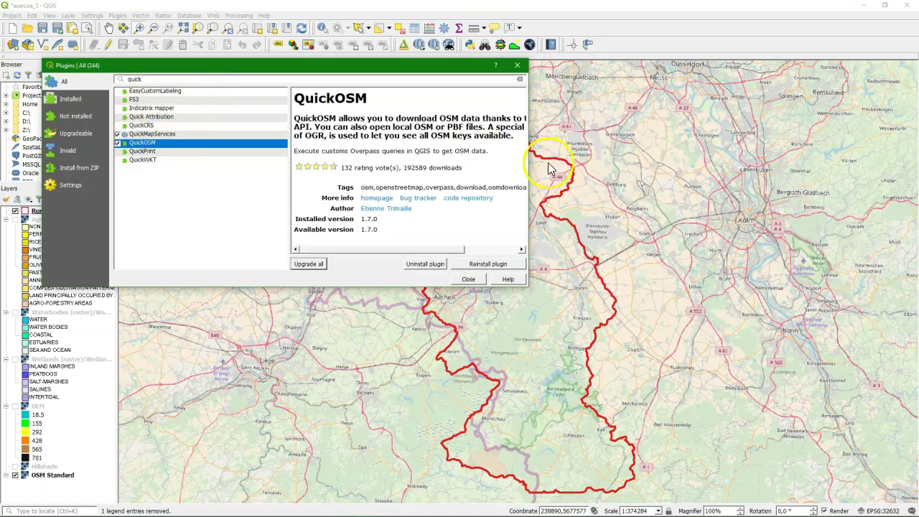
{"action": "left_click_drag", "start_coordinate": [528, 160], "coordinate": [645, 153]}
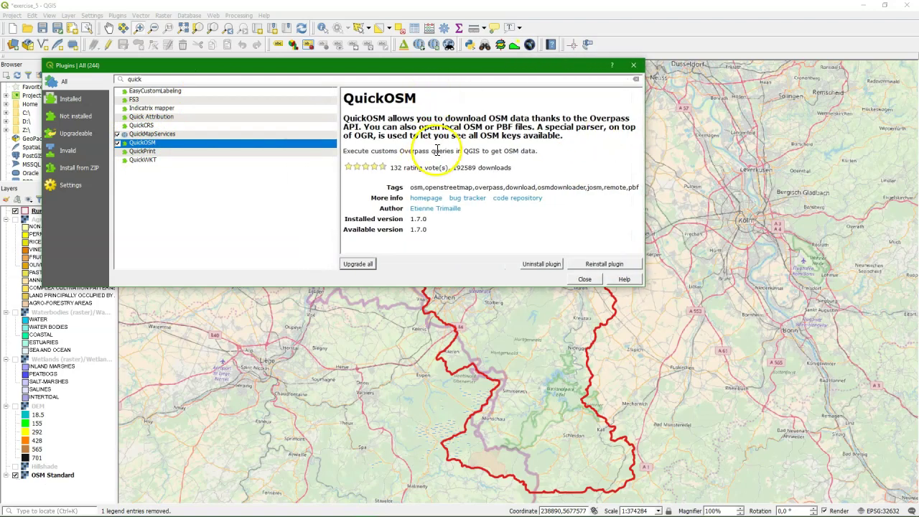
{"action": "left_click", "coordinate": [586, 280]}
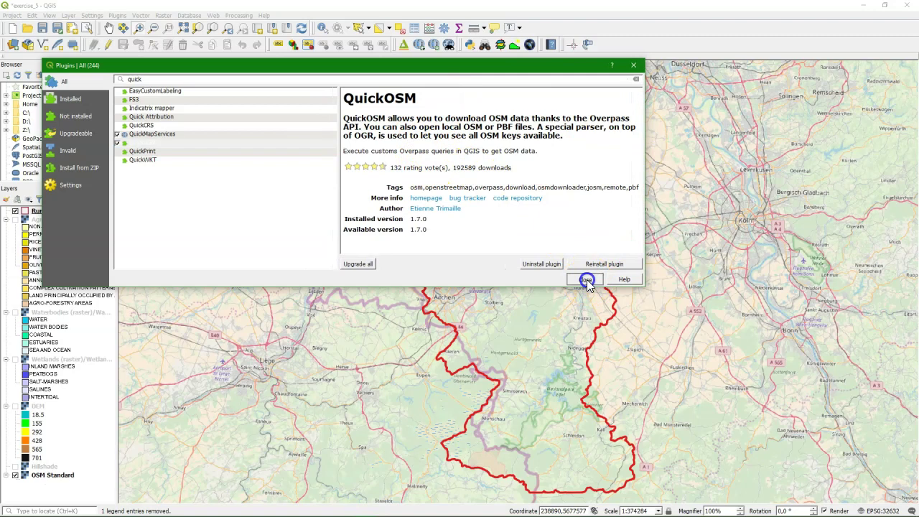
Open the QuickOSM plugin's quick query dialog
{"action": "left_click", "coordinate": [140, 16]}
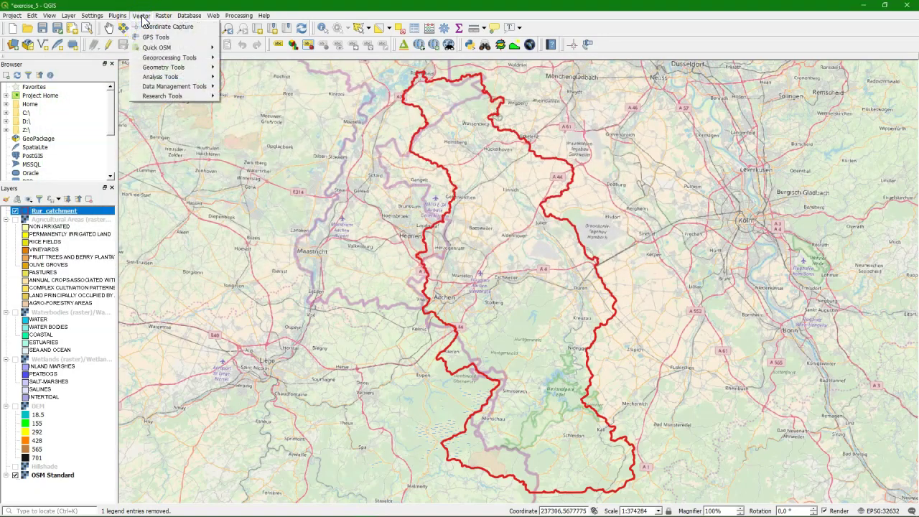
{"action": "mouse_move", "coordinate": [160, 47]}
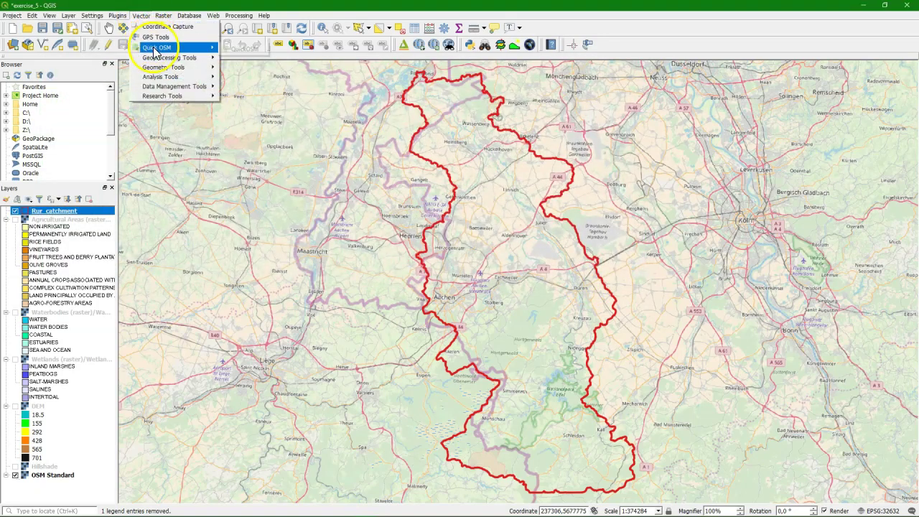
{"action": "left_click", "coordinate": [241, 51]}
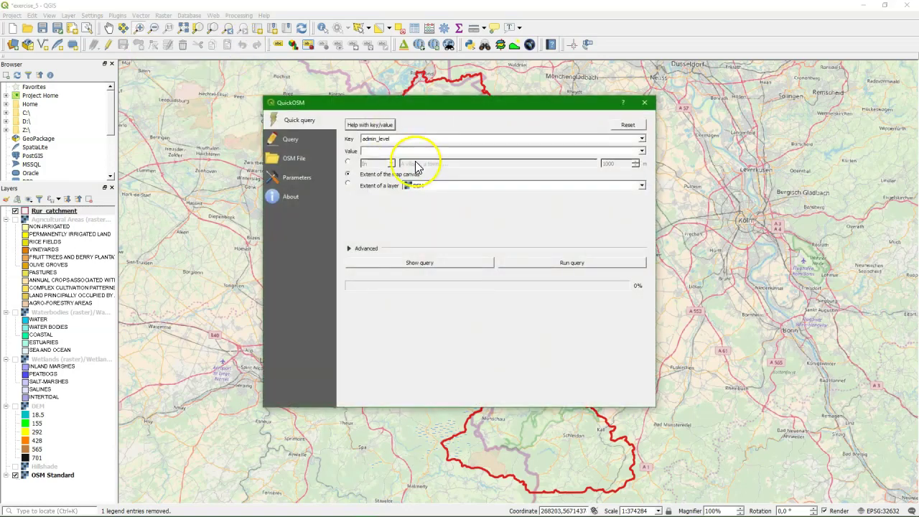
Open QuickOSM's key/value help and examine the keys and values listed on the OpenStreetMap Map Features wiki page
{"action": "left_click", "coordinate": [375, 125]}
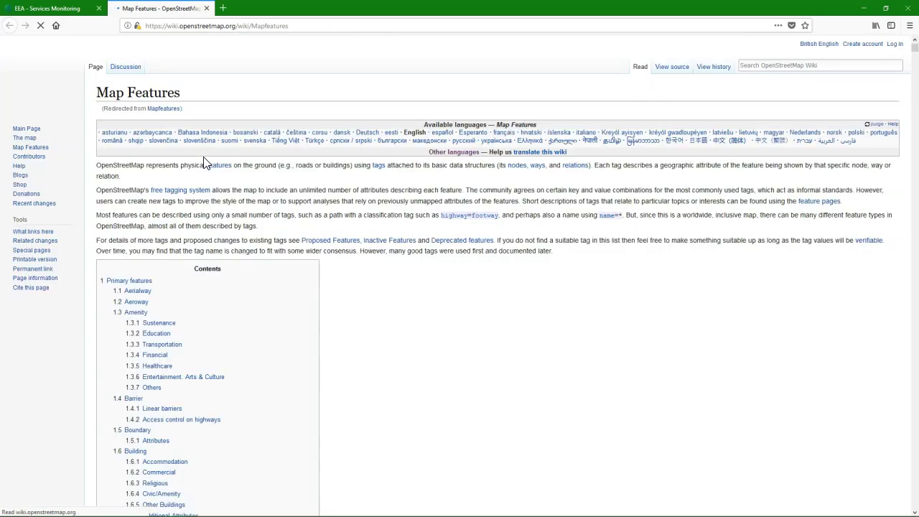
{"action": "scroll", "coordinate": [351, 363], "scroll_direction": "down", "scroll_amount": 15}
{"action": "scroll", "coordinate": [222, 395], "scroll_direction": "down", "scroll_amount": 5}
{"action": "scroll", "coordinate": [831, 251], "scroll_direction": "up", "scroll_amount": 2}
{"action": "scroll", "coordinate": [855, 365], "scroll_direction": "down", "scroll_amount": 8}
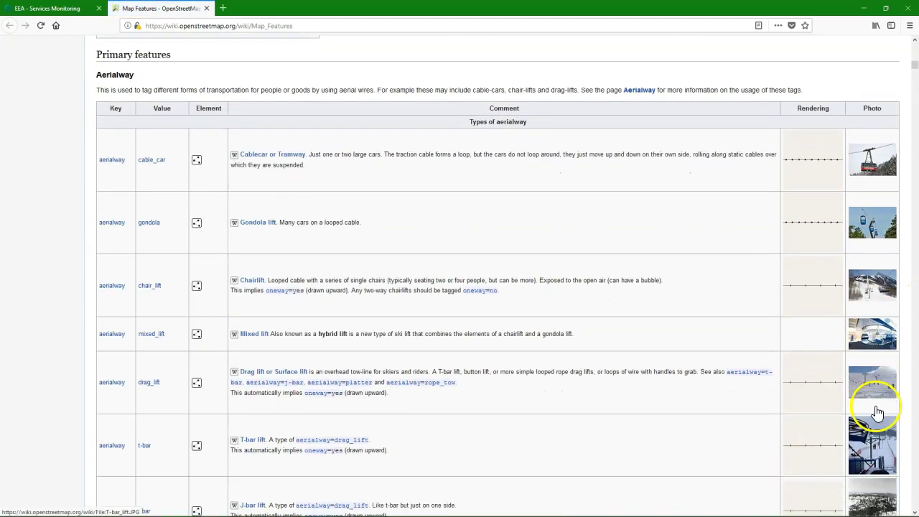
{"action": "scroll", "coordinate": [808, 459], "scroll_direction": "down", "scroll_amount": 6}
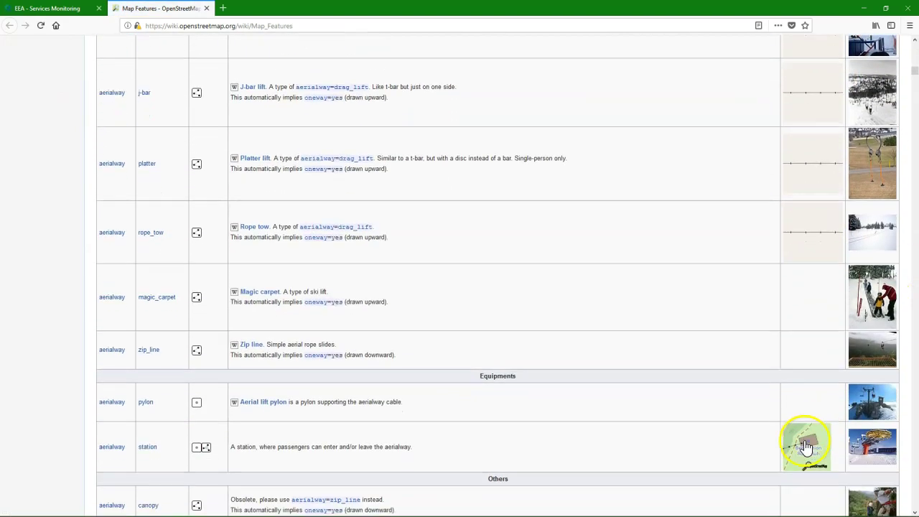
{"action": "scroll", "coordinate": [272, 355], "scroll_direction": "down", "scroll_amount": 7}
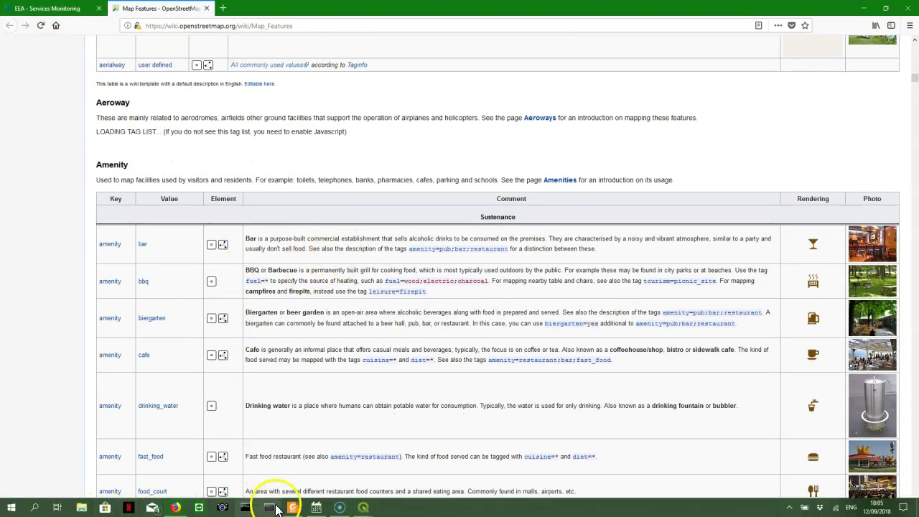
Switch back to the QuickOSM dialog in QGIS and set the query to key waterway with value river
{"action": "left_click", "coordinate": [365, 508]}
{"action": "left_click", "coordinate": [319, 467]}
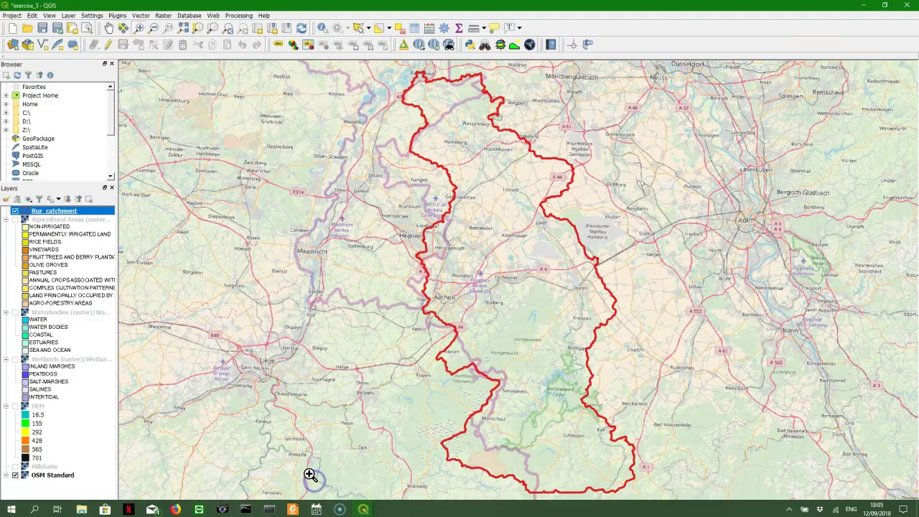
{"action": "left_click", "coordinate": [364, 508]}
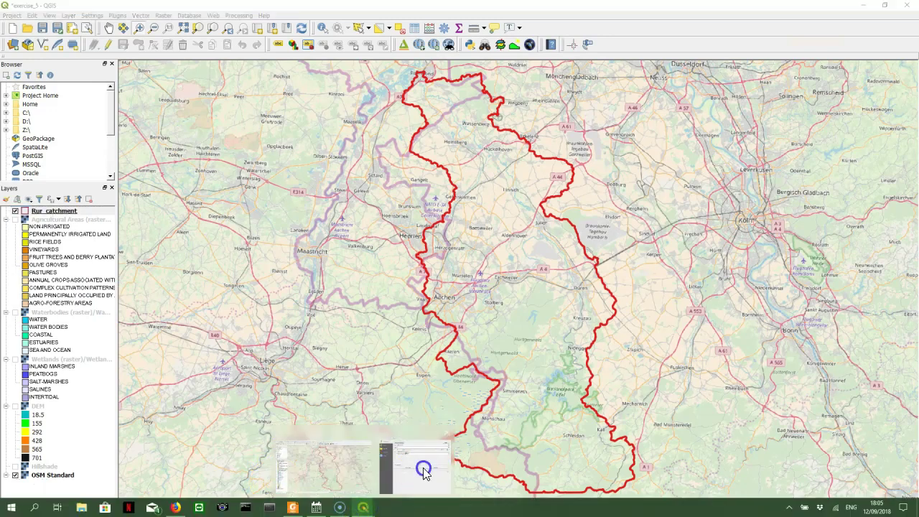
{"action": "left_click", "coordinate": [420, 475]}
{"action": "left_click", "coordinate": [642, 139]}
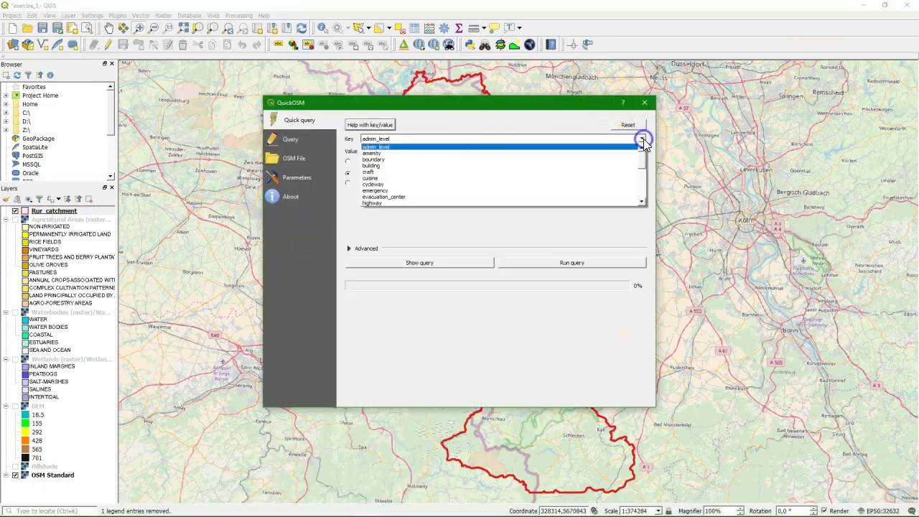
{"action": "scroll", "coordinate": [391, 180], "scroll_direction": "down", "scroll_amount": 3}
{"action": "scroll", "coordinate": [391, 180], "scroll_direction": "down", "scroll_amount": 3}
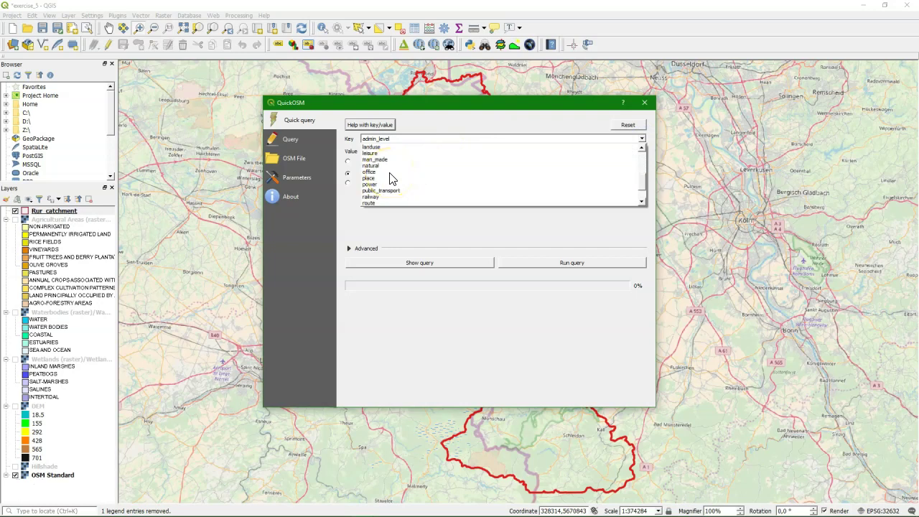
{"action": "scroll", "coordinate": [382, 183], "scroll_direction": "down", "scroll_amount": 2}
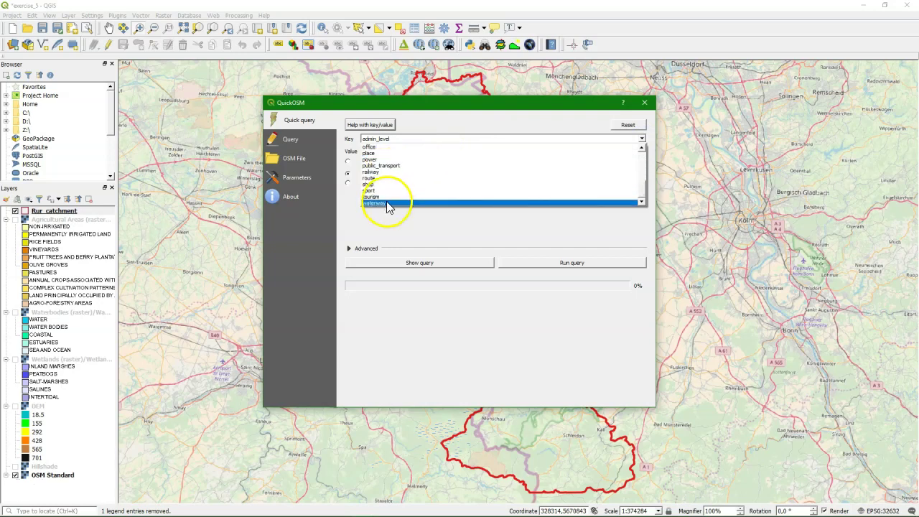
{"action": "left_click", "coordinate": [383, 201]}
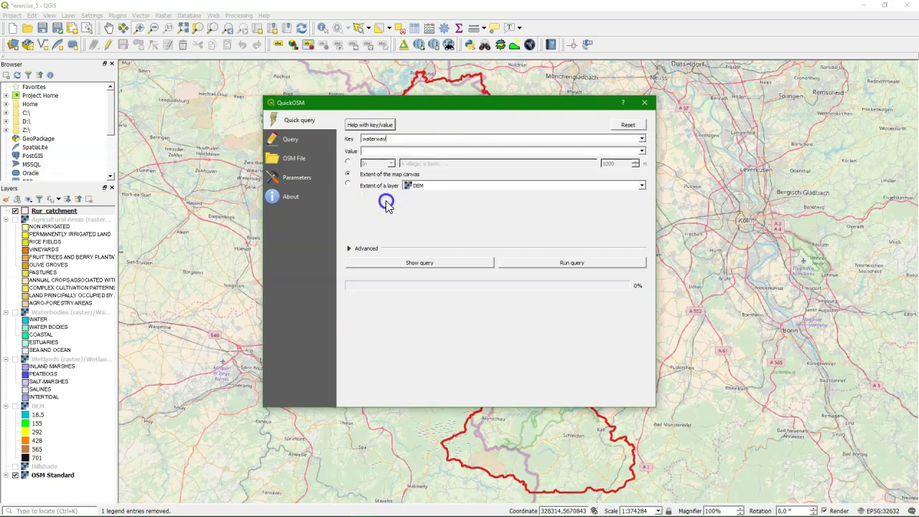
{"action": "left_click", "coordinate": [641, 152]}
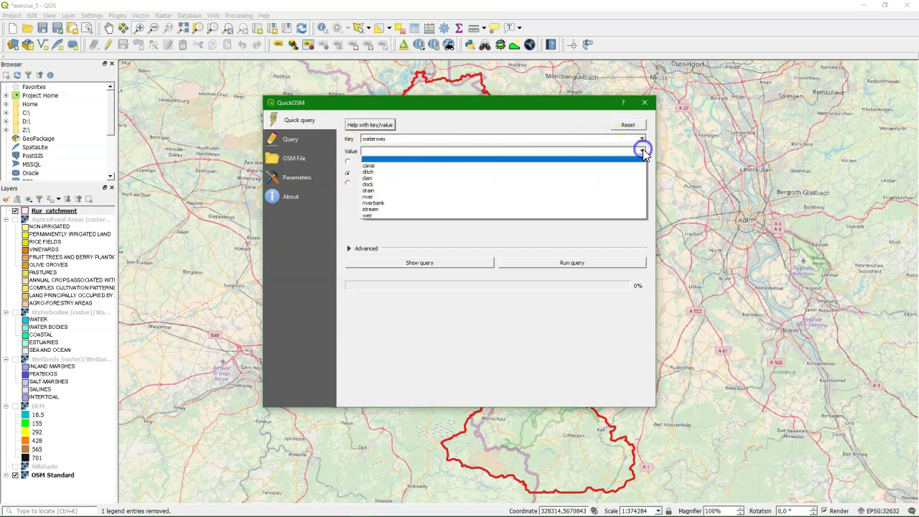
{"action": "left_click", "coordinate": [371, 198]}
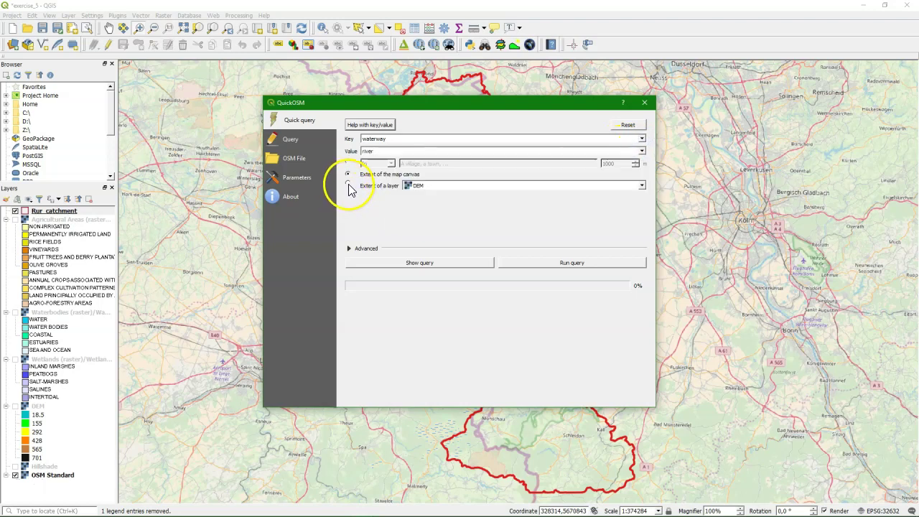
Limit the query area to the extent of the Rur_catchment layer
{"action": "left_click", "coordinate": [349, 185]}
{"action": "left_click", "coordinate": [641, 185]}
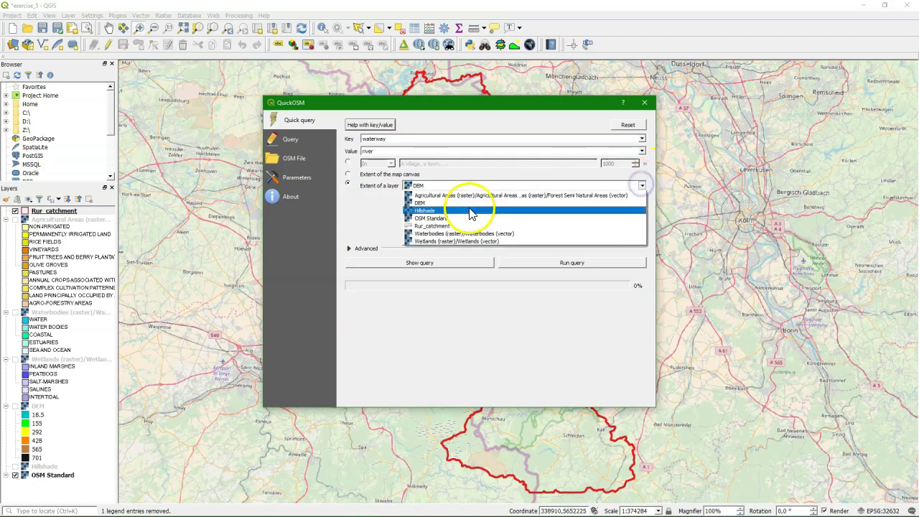
{"action": "left_click", "coordinate": [431, 225]}
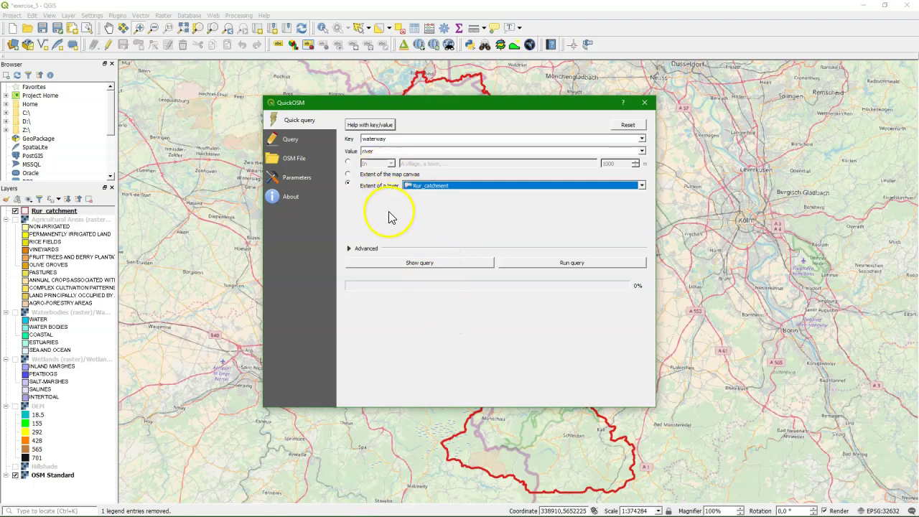
Restrict the query's output geometry to lines, excluding points, multilinestrings and multipolygons, and run the query to load the rivers
{"action": "left_click", "coordinate": [349, 249]}
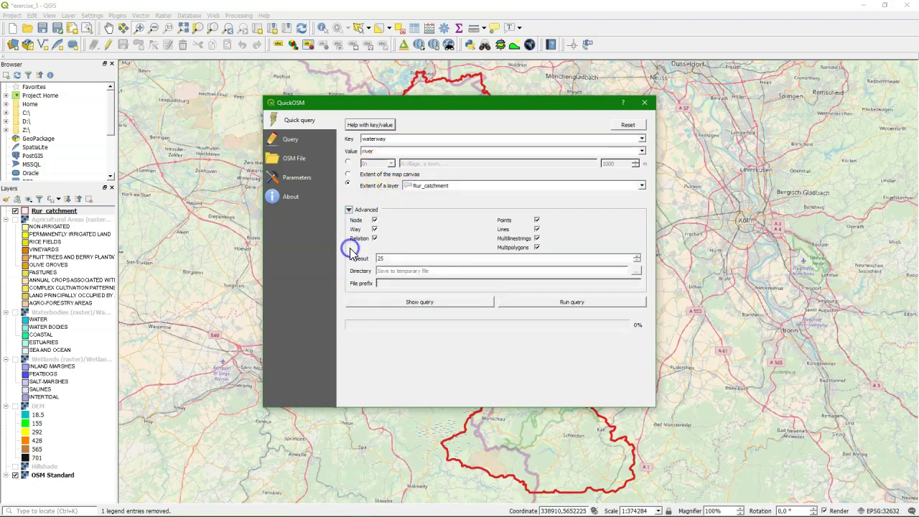
{"action": "left_click", "coordinate": [374, 219]}
{"action": "left_click", "coordinate": [537, 220]}
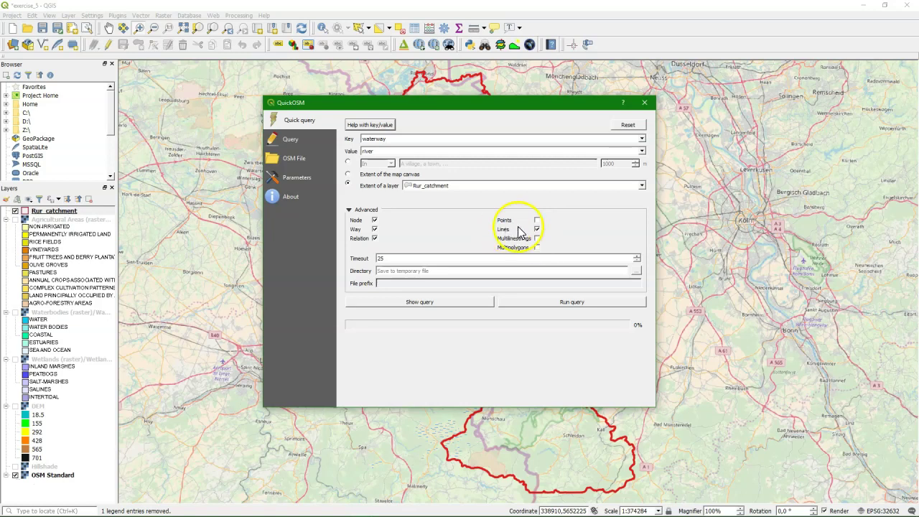
{"action": "left_click", "coordinate": [570, 301]}
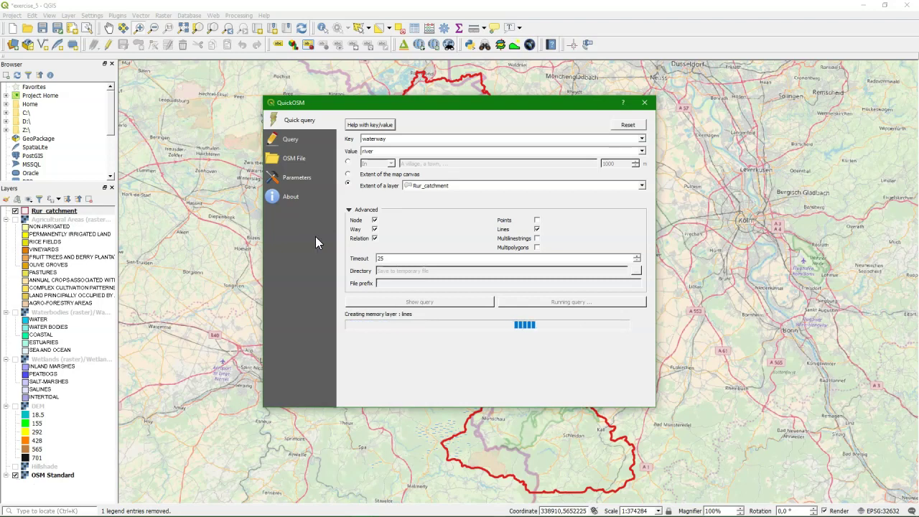
{"action": "left_click", "coordinate": [644, 106]}
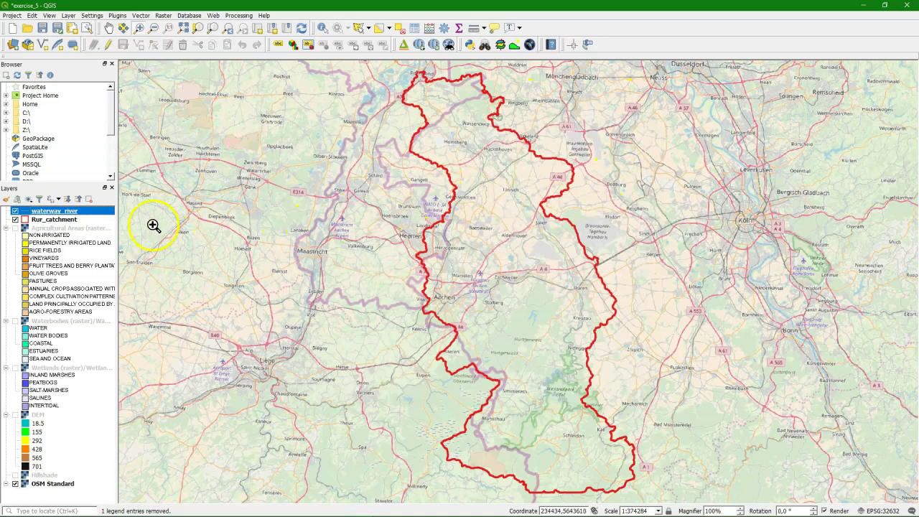
Style the waterway_river layer with the simple blue line symbol preset
{"action": "right_click", "coordinate": [52, 214]}
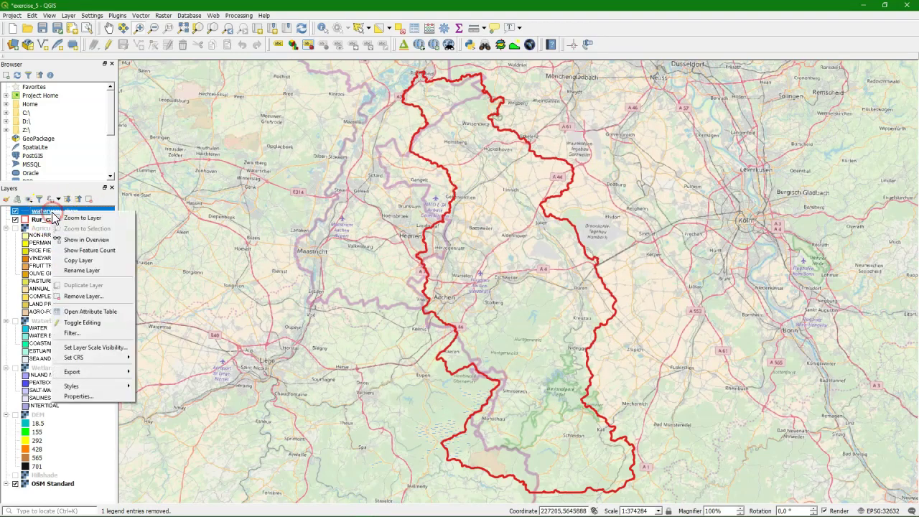
{"action": "left_click", "coordinate": [80, 398]}
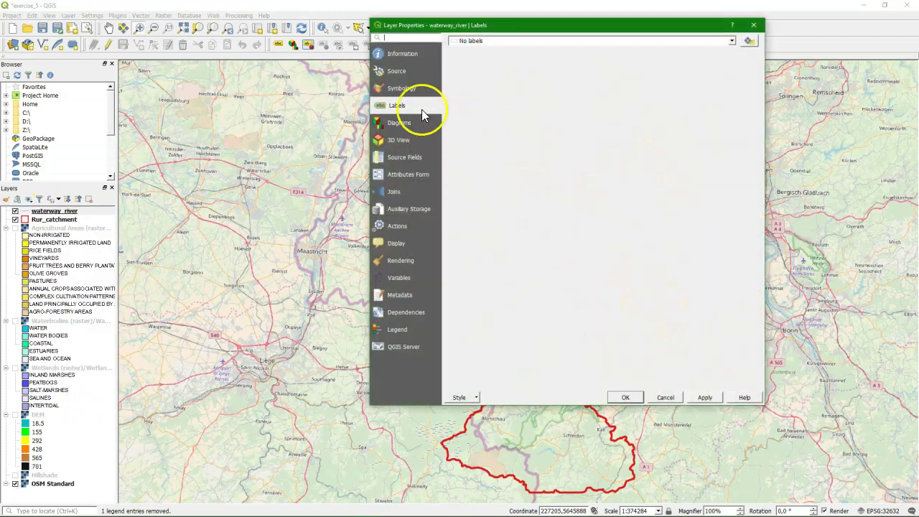
{"action": "left_click", "coordinate": [397, 89]}
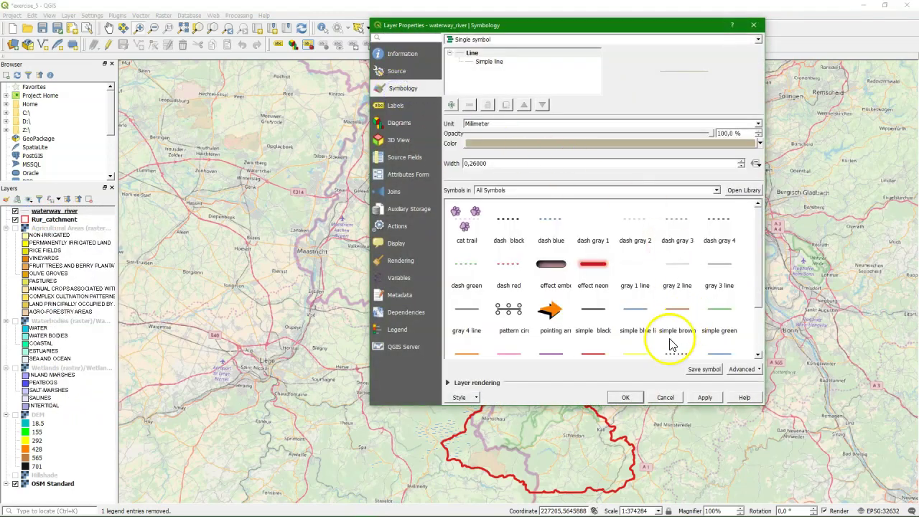
{"action": "left_click", "coordinate": [635, 316]}
{"action": "left_click", "coordinate": [626, 398]}
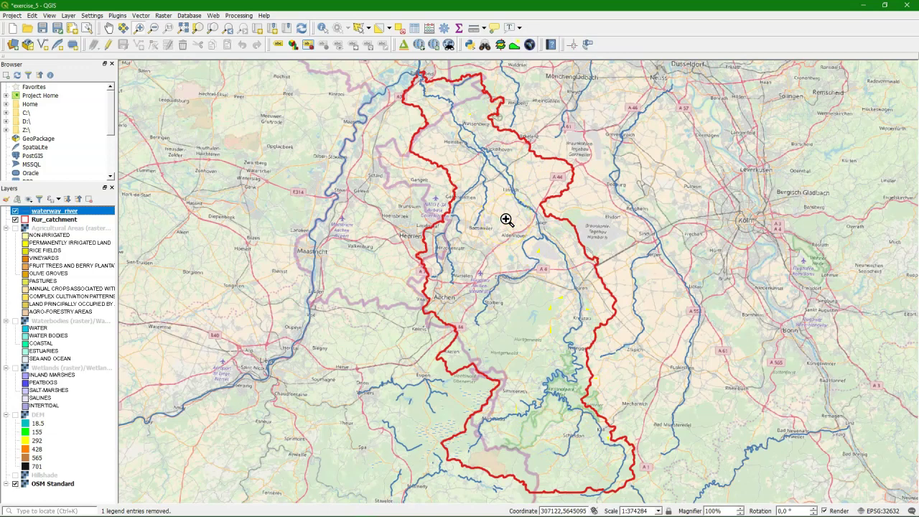
Start exporting the waterway_river layer's features and choose ESRI Shapefile as the output format
{"action": "right_click", "coordinate": [49, 215]}
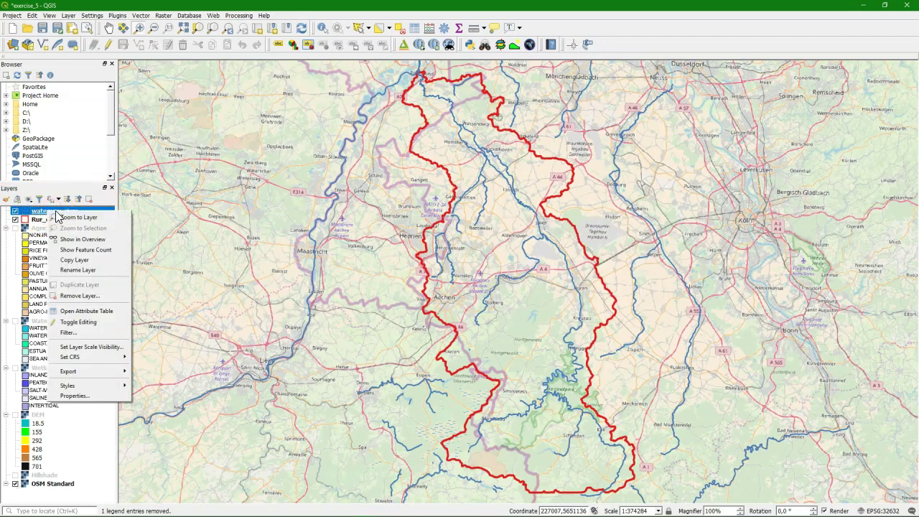
{"action": "mouse_move", "coordinate": [72, 375]}
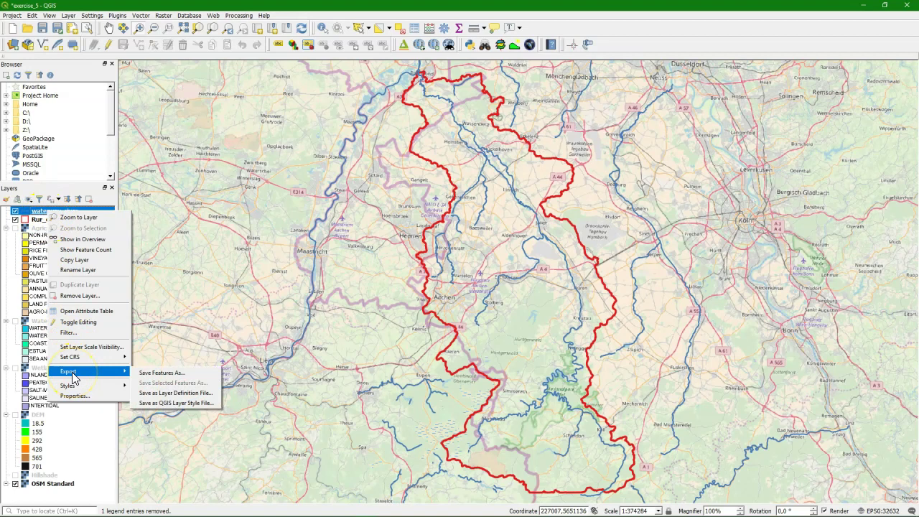
{"action": "left_click", "coordinate": [160, 373]}
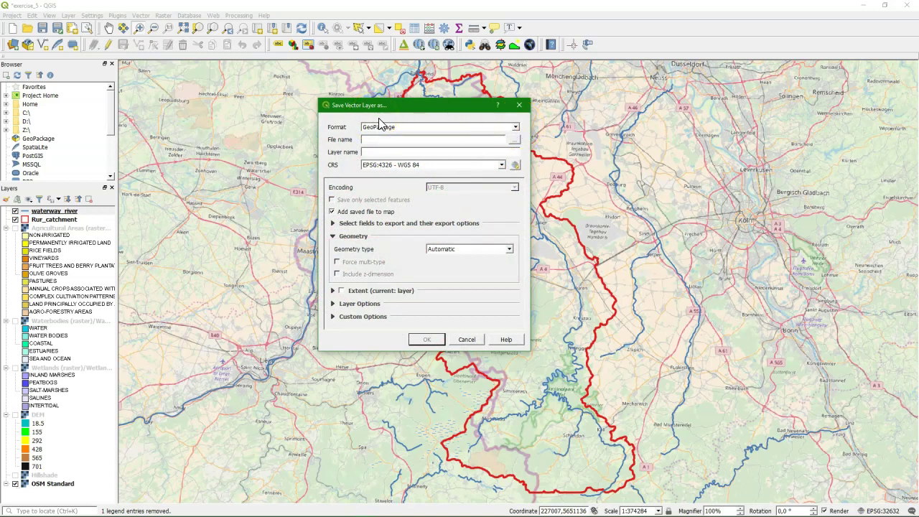
{"action": "left_click", "coordinate": [516, 127]}
{"action": "left_click", "coordinate": [388, 142]}
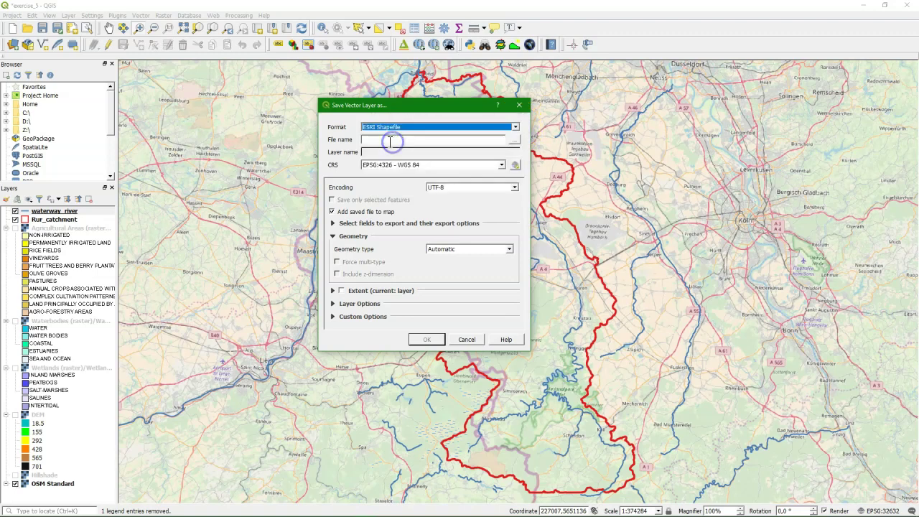
Create a folder named OpenData inside QGIS_Exercises and set the export's output file there as rivers.shp
{"action": "left_click", "coordinate": [519, 143]}
{"action": "left_click", "coordinate": [471, 137]}
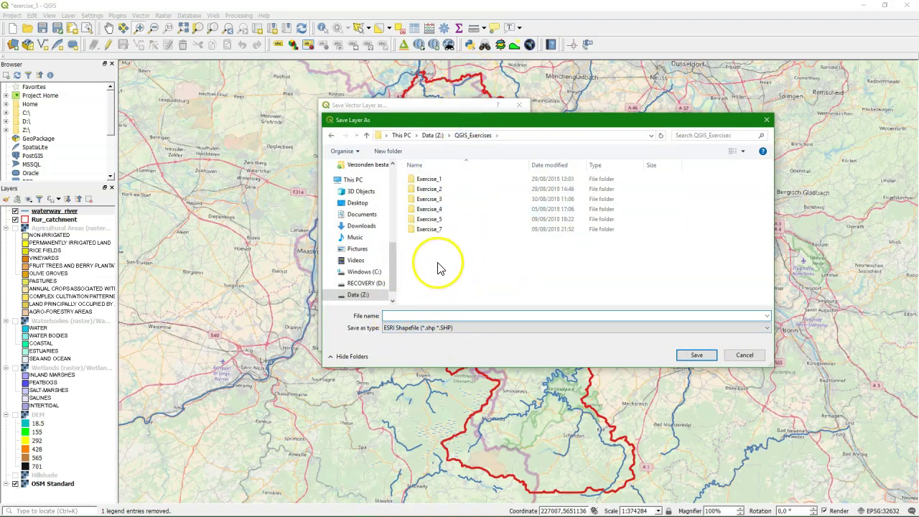
{"action": "left_click", "coordinate": [386, 151]}
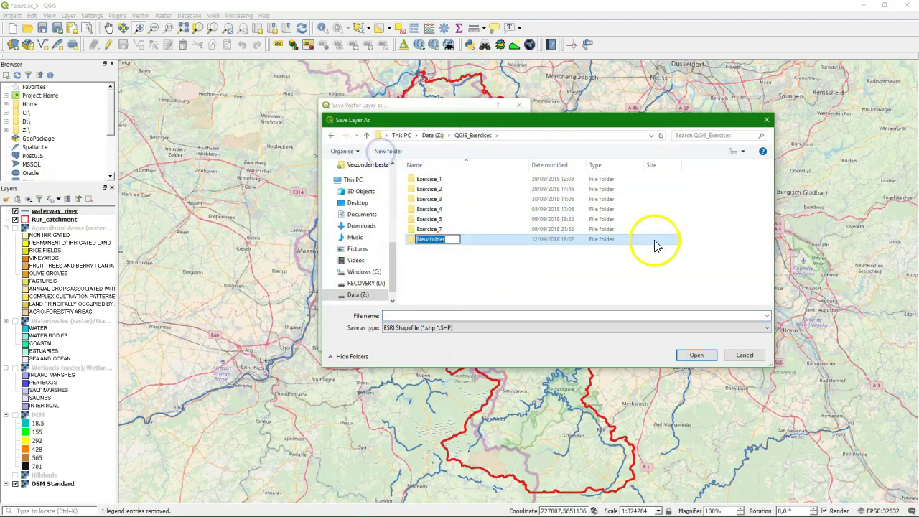
{"action": "type", "text": "OpenData"}
{"action": "key", "text": "Return"}
{"action": "double_click", "coordinate": [433, 242]}
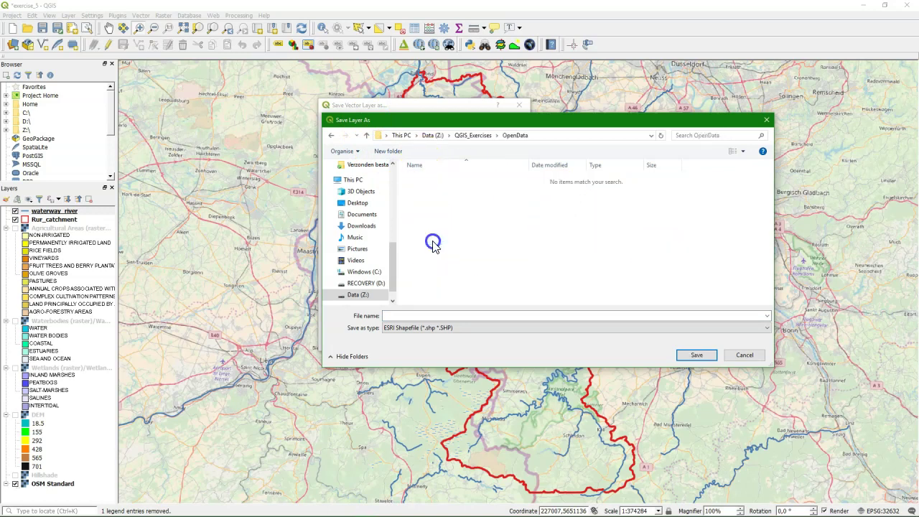
{"action": "left_click", "coordinate": [395, 316]}
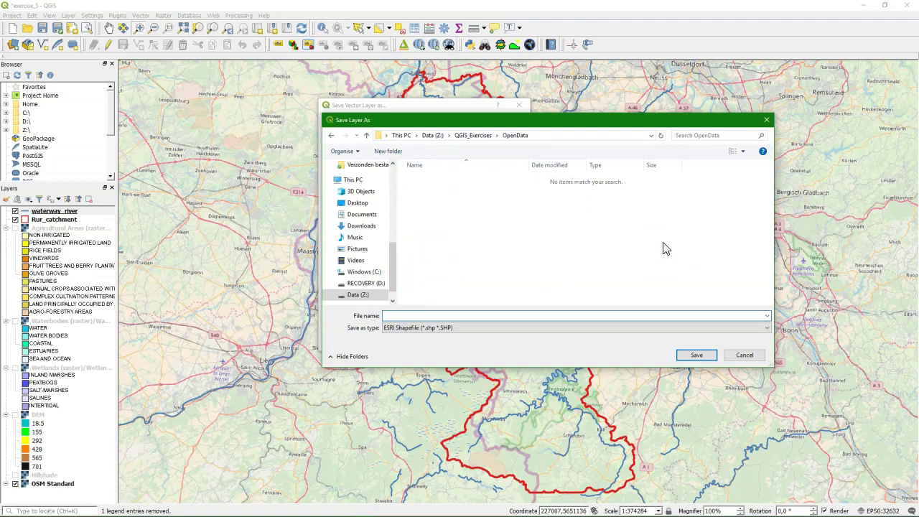
{"action": "left_click", "coordinate": [697, 356]}
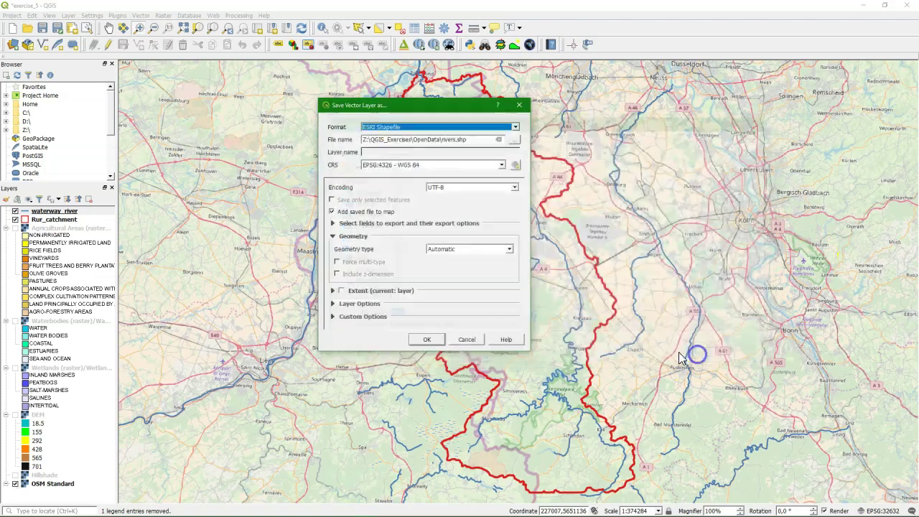
Set the export's CRS to the project CRS, EPSG:32632 - WGS 84 / UTM zone 32N, and export the layer
{"action": "left_click", "coordinate": [501, 165]}
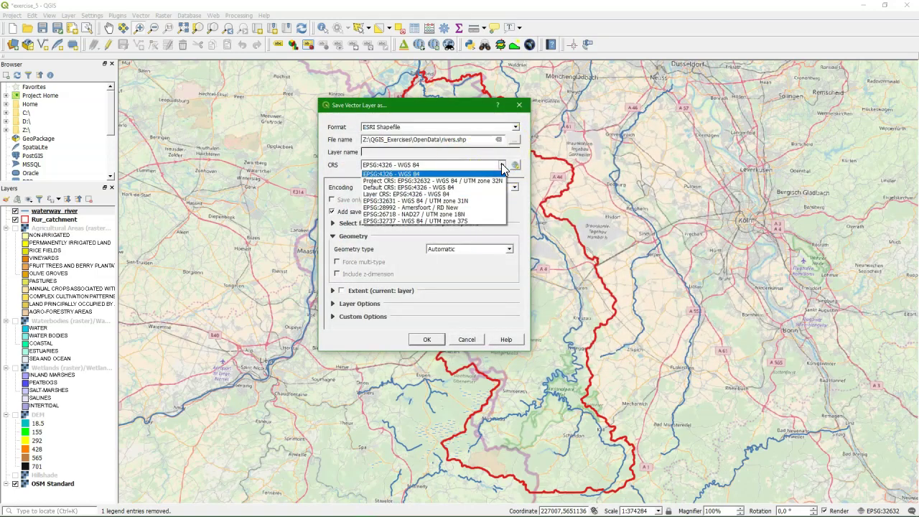
{"action": "left_click", "coordinate": [440, 181]}
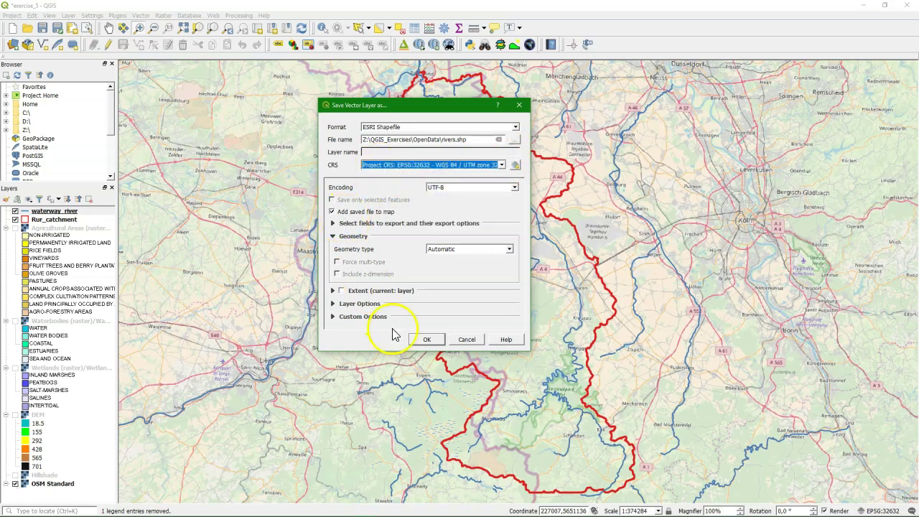
{"action": "left_click", "coordinate": [431, 340]}
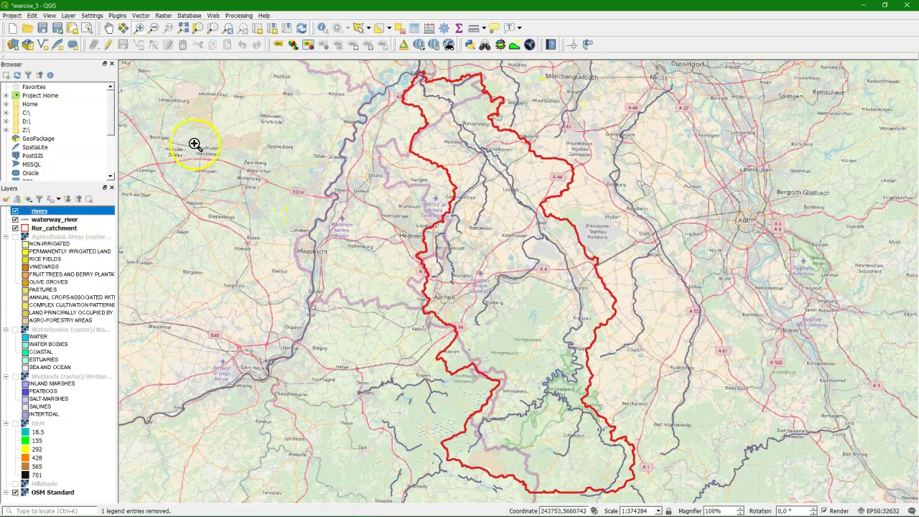
Start the Clip geoprocessing tool with rivers as input and Rur_catchment as clip layer, choosing to save the result to a file
{"action": "left_click", "coordinate": [140, 16]}
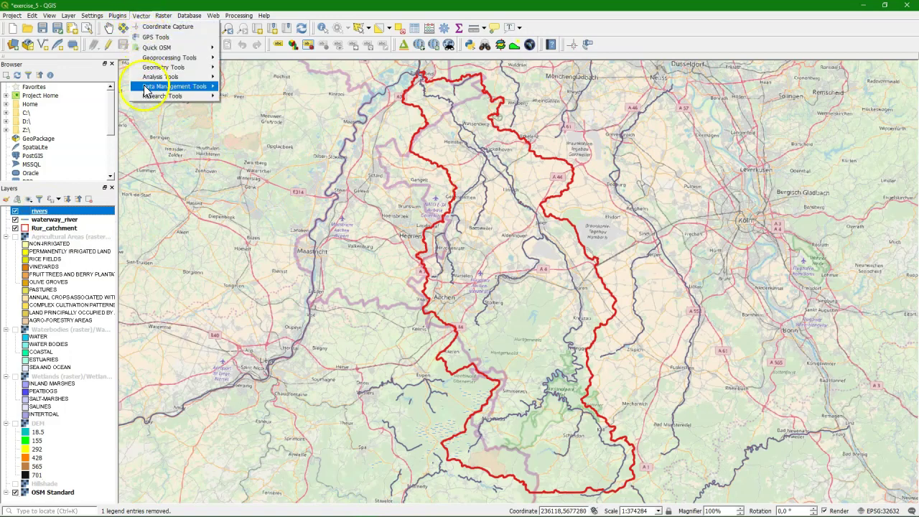
{"action": "left_click", "coordinate": [176, 57]}
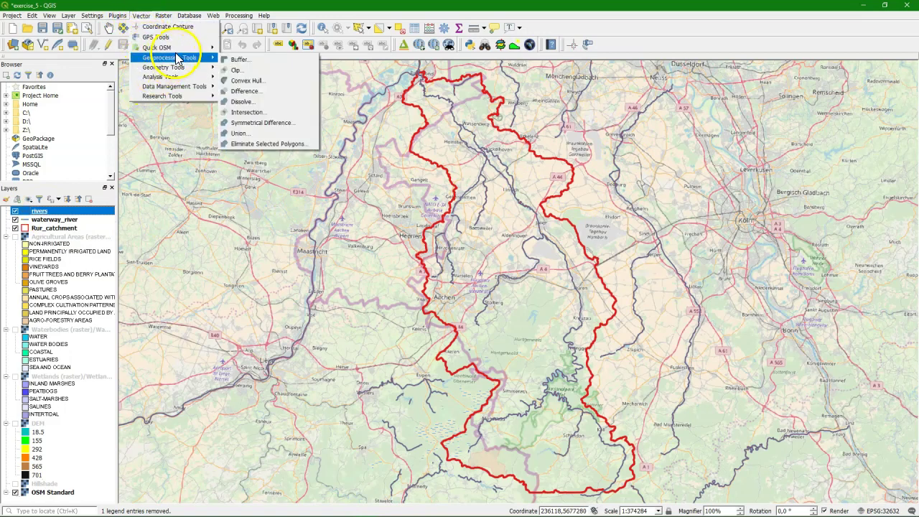
{"action": "left_click", "coordinate": [237, 70]}
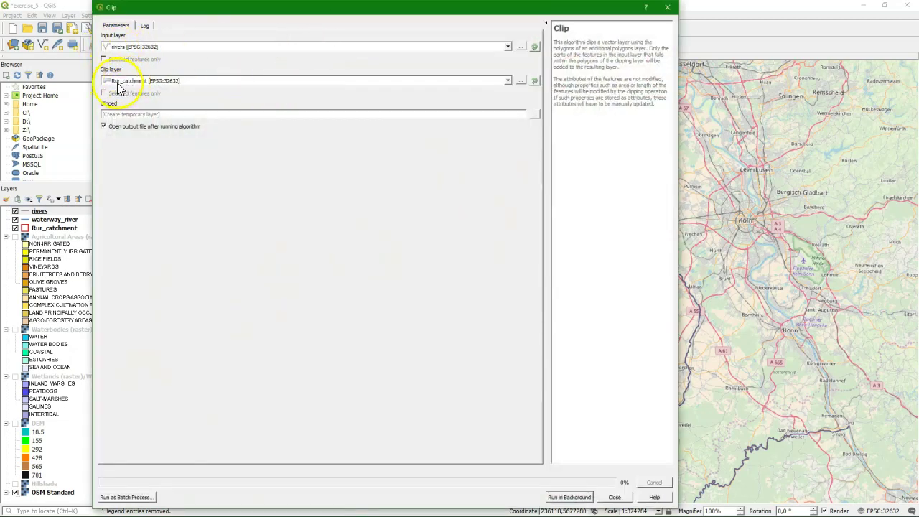
{"action": "left_click", "coordinate": [535, 114]}
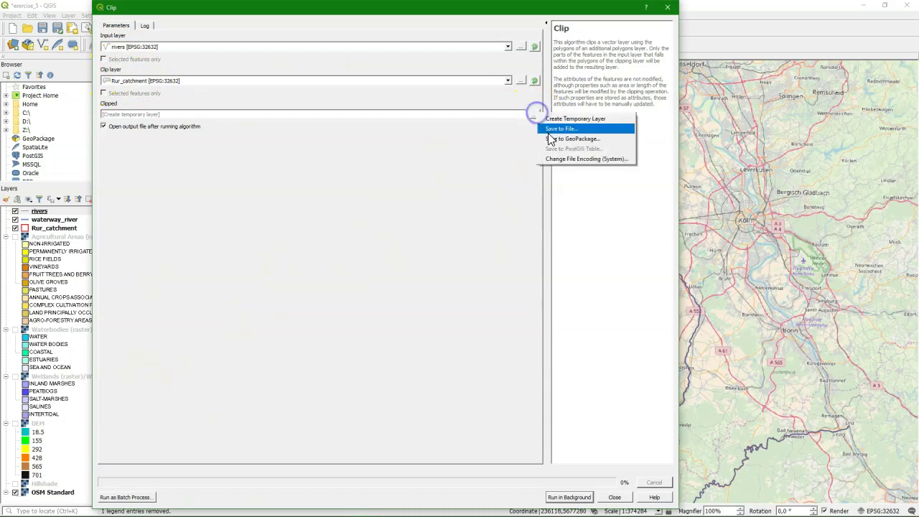
{"action": "left_click", "coordinate": [554, 129]}
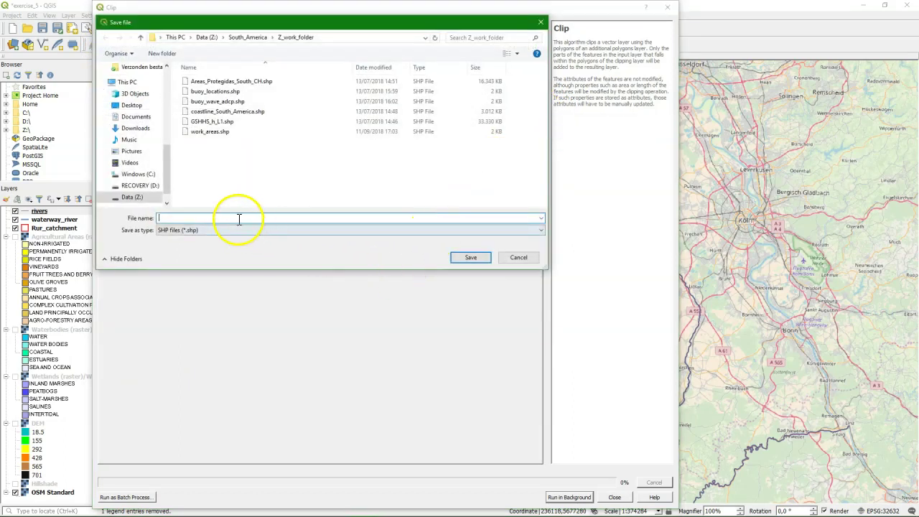
Name the clipped output rivers_Rur.shp in the QGIS_Exercises/OpenData folder on Data (Z:) and run the clip
{"action": "left_click", "coordinate": [209, 37]}
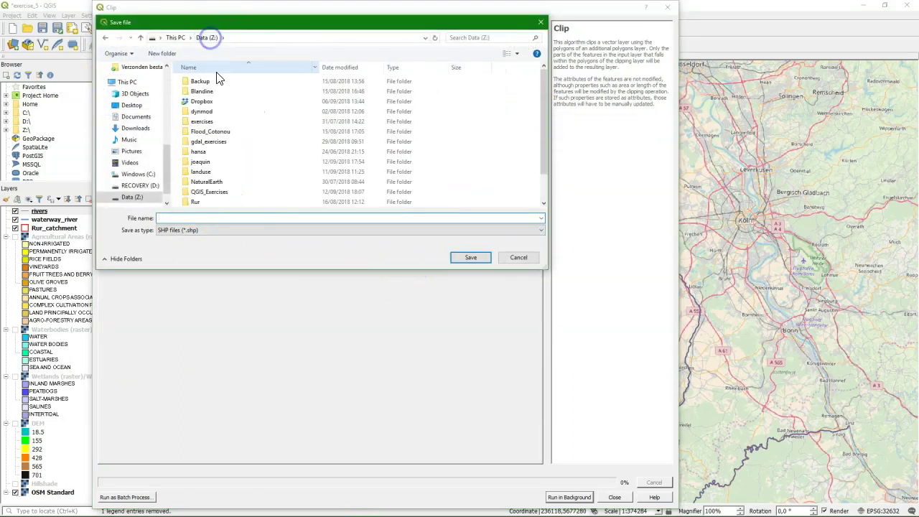
{"action": "left_click", "coordinate": [210, 192]}
{"action": "double_click", "coordinate": [210, 192]}
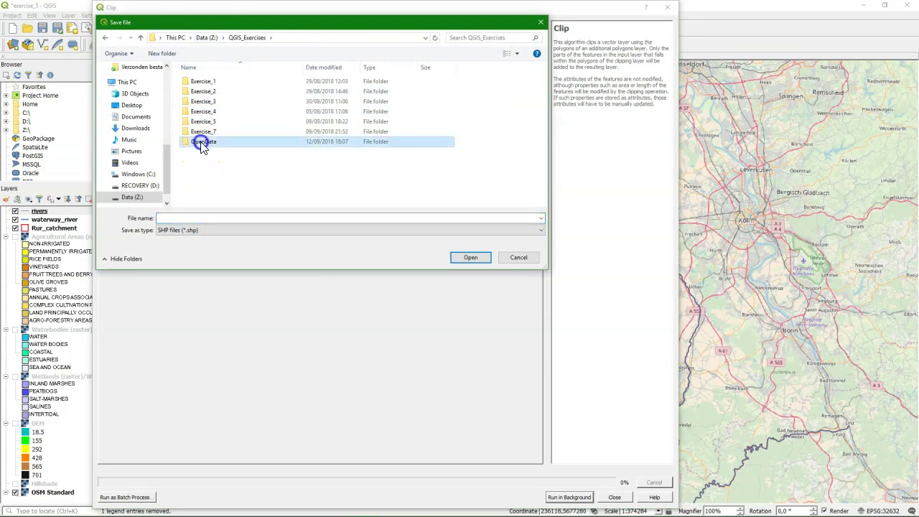
{"action": "double_click", "coordinate": [199, 139]}
{"action": "left_click", "coordinate": [197, 219]}
{"action": "type", "text": "r"}
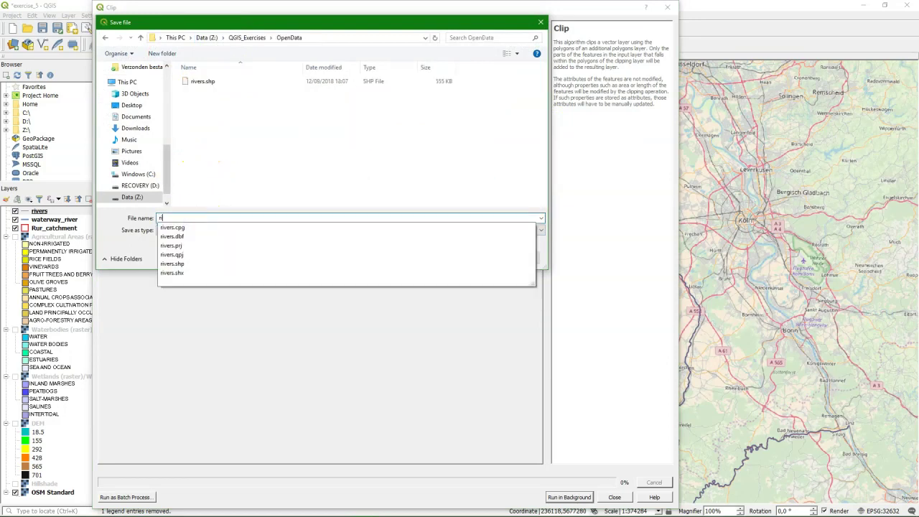
{"action": "type", "text": "ivers_R"}
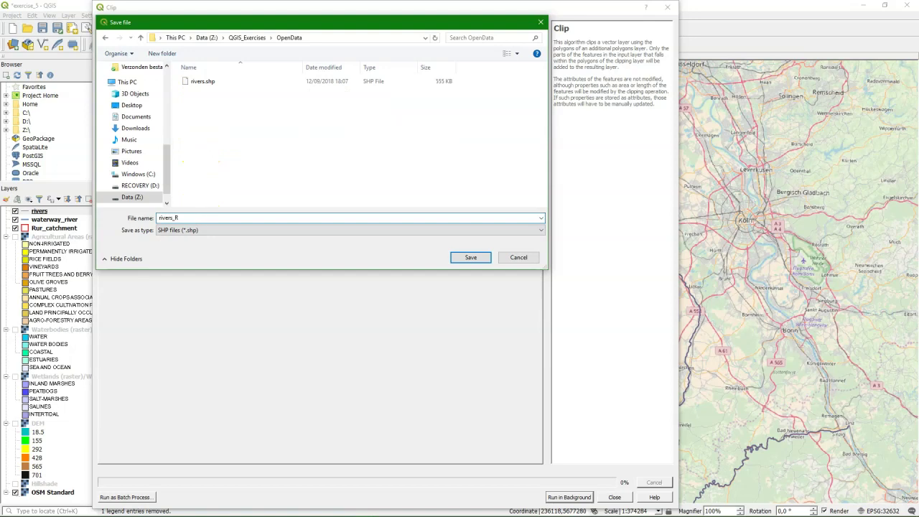
{"action": "left_click", "coordinate": [470, 257]}
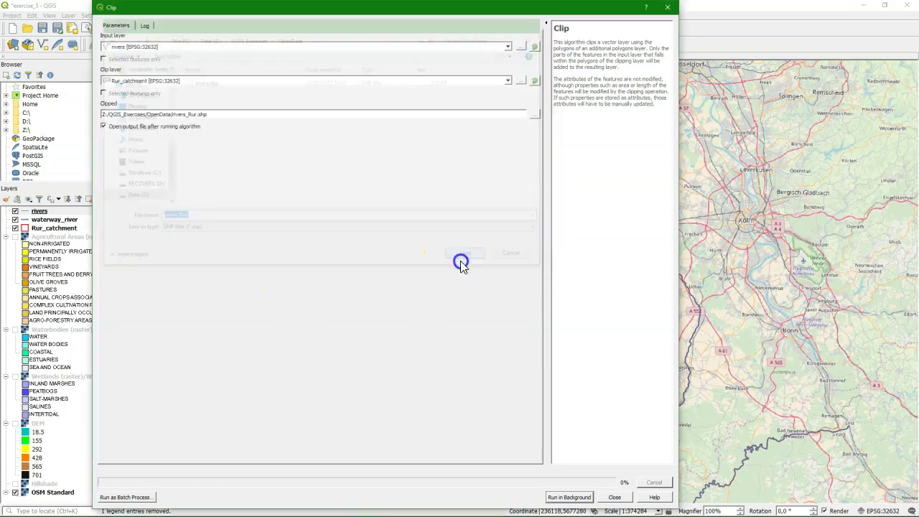
{"action": "left_click", "coordinate": [571, 497]}
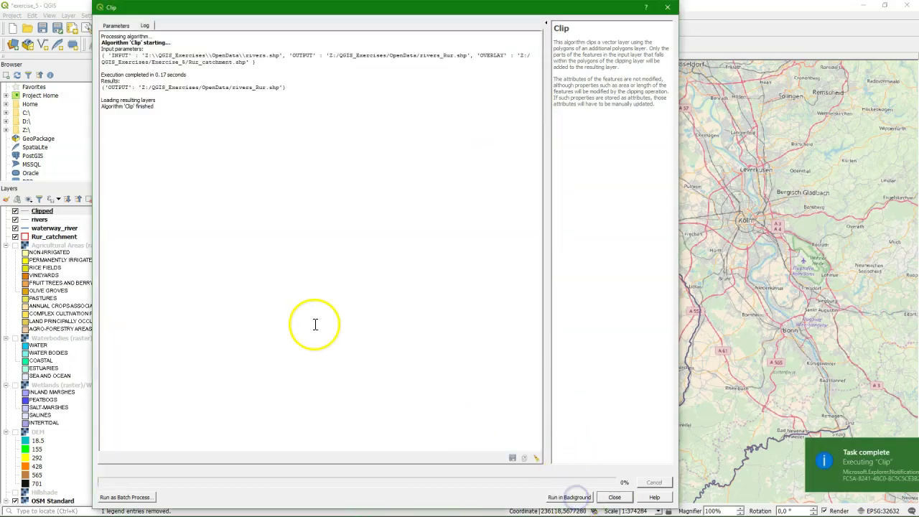
{"action": "left_click", "coordinate": [668, 8]}
Remove the unclipped rivers layer from the project
{"action": "left_click", "coordinate": [41, 211]}
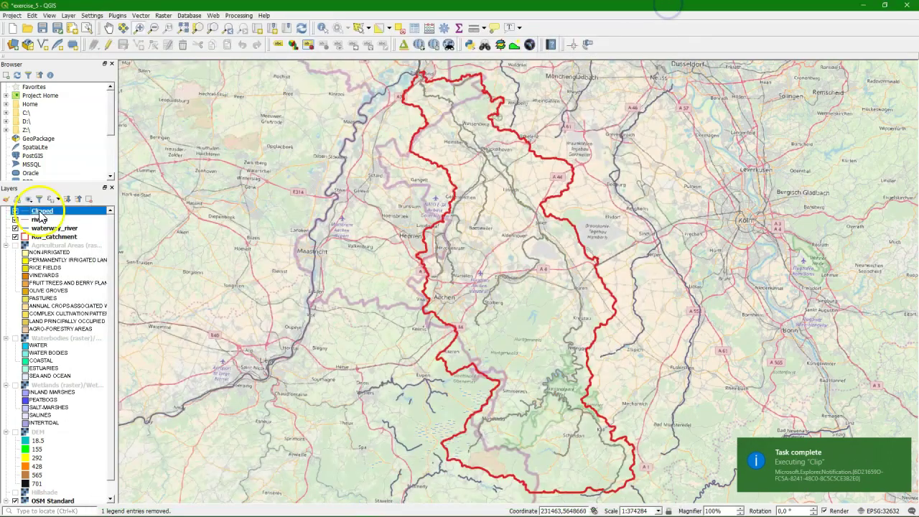
{"action": "right_click", "coordinate": [43, 223]}
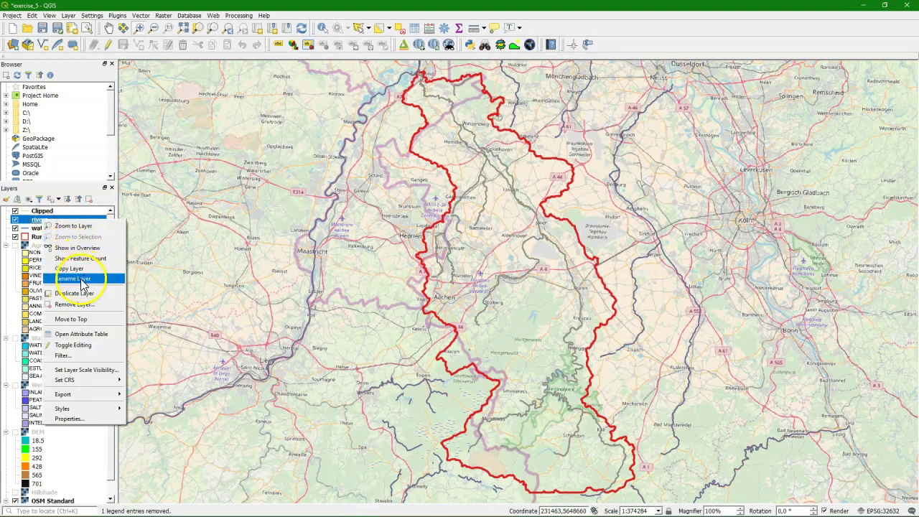
{"action": "left_click", "coordinate": [71, 305]}
{"action": "left_click", "coordinate": [439, 274]}
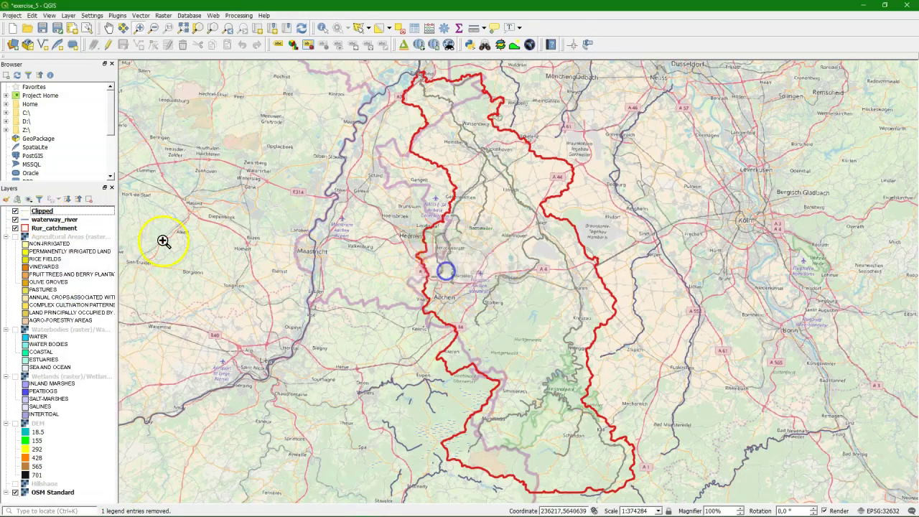
Copy the waterway_river layer's style and paste it onto the Clipped layer
{"action": "right_click", "coordinate": [50, 220]}
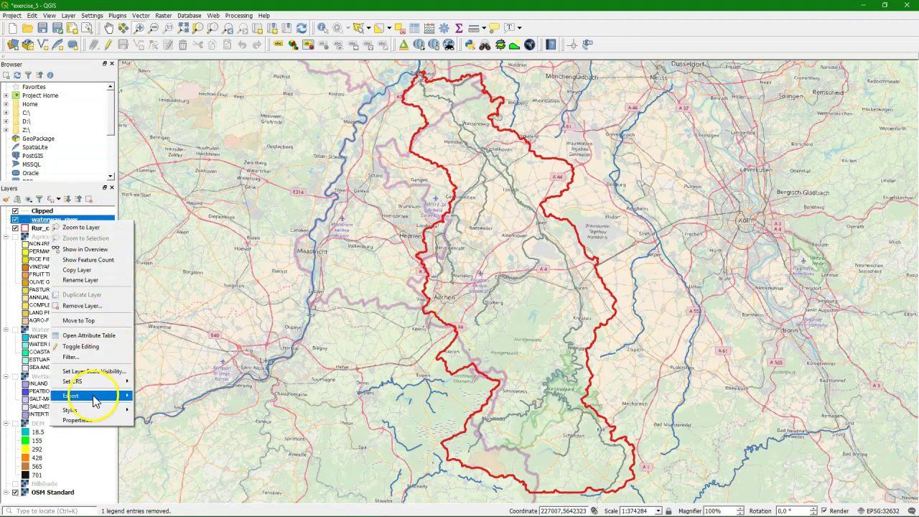
{"action": "mouse_move", "coordinate": [115, 415]}
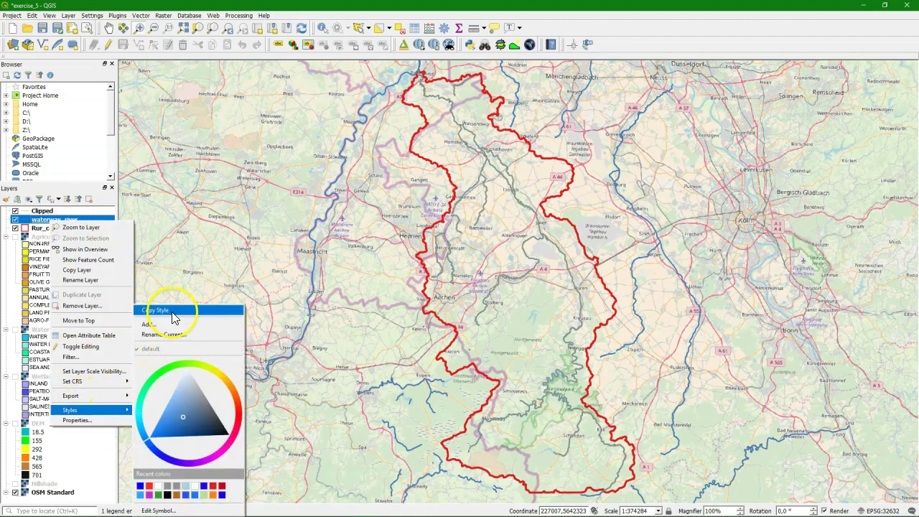
{"action": "left_click", "coordinate": [174, 311]}
{"action": "left_click", "coordinate": [43, 211]}
{"action": "right_click", "coordinate": [44, 213]}
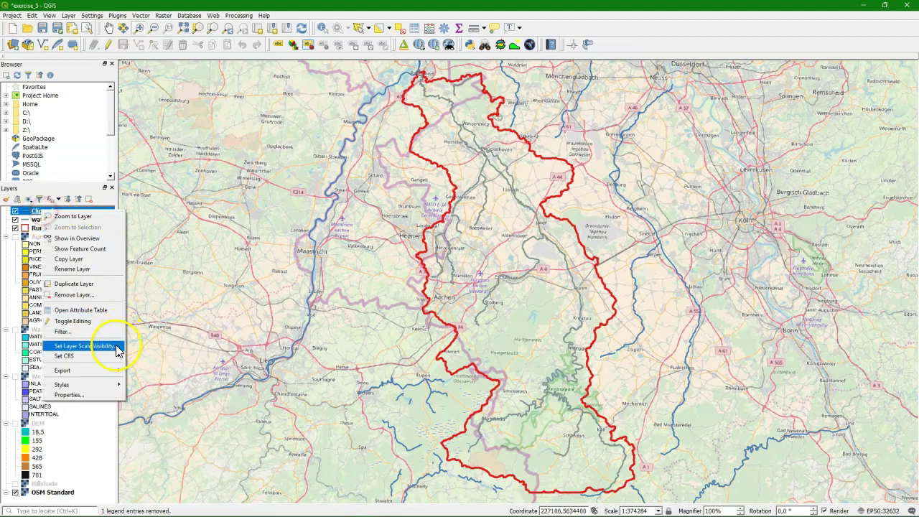
{"action": "mouse_move", "coordinate": [103, 385]}
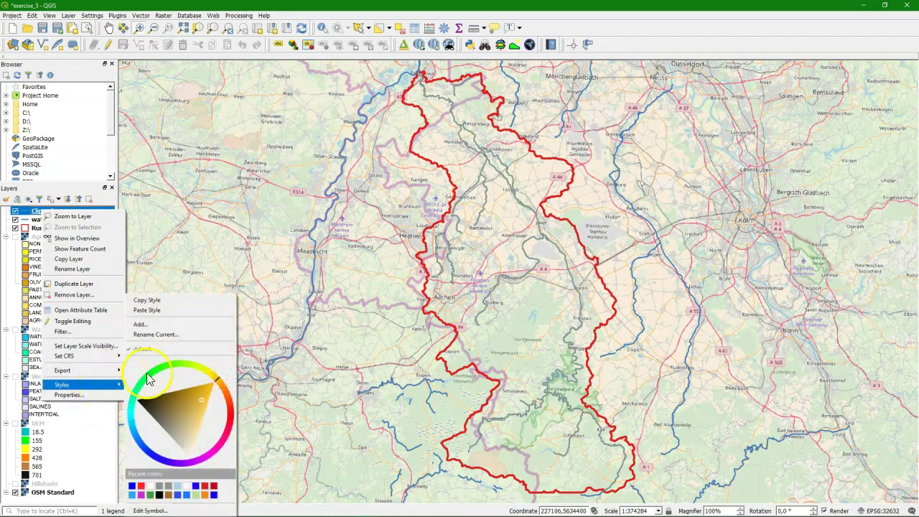
{"action": "left_click", "coordinate": [161, 313]}
Remove the waterway_river layer from the project
{"action": "left_click", "coordinate": [44, 219]}
{"action": "right_click", "coordinate": [44, 221]}
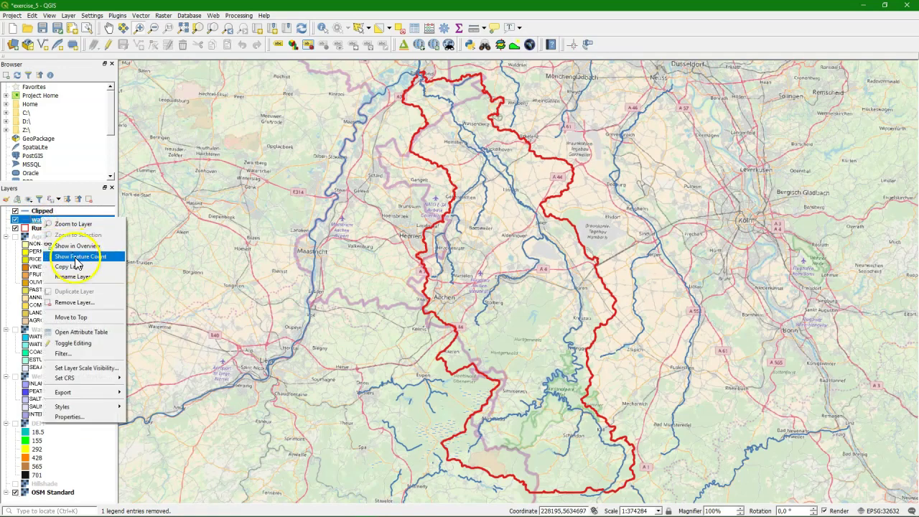
{"action": "left_click", "coordinate": [77, 305]}
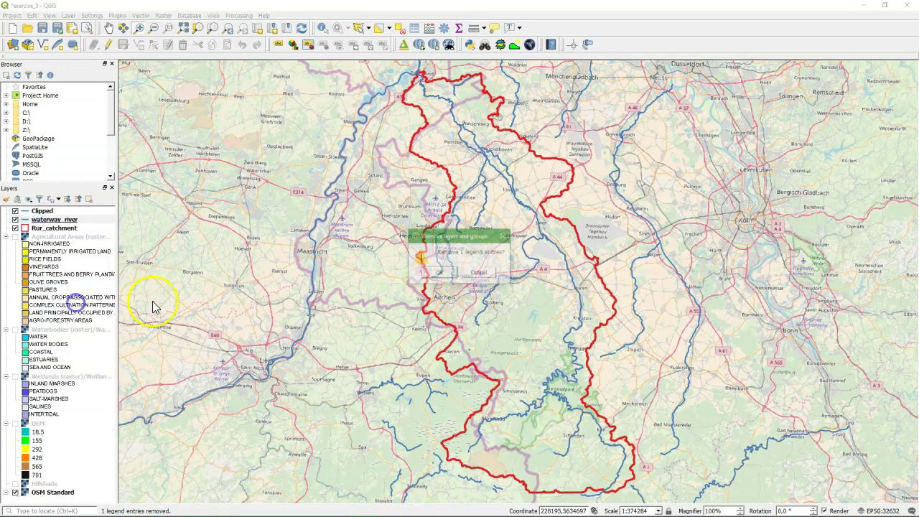
{"action": "left_click", "coordinate": [442, 273]}
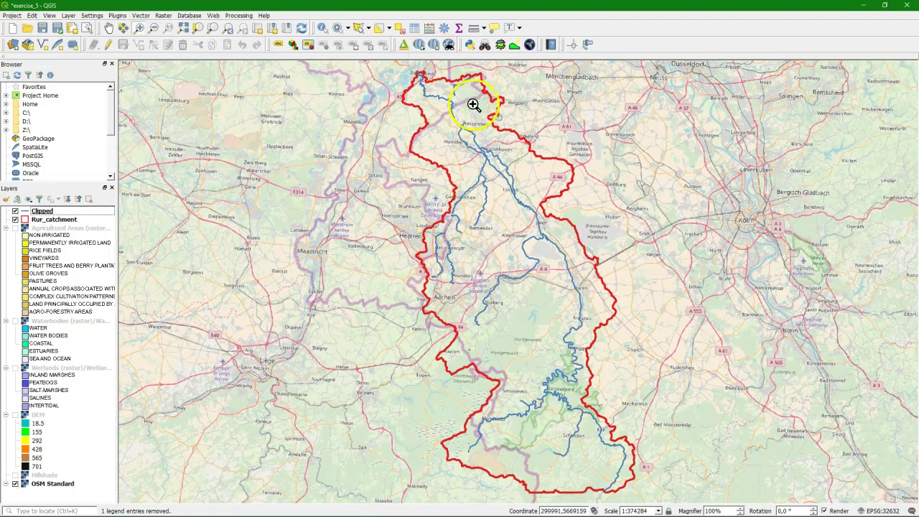
Rename the Clipped layer to Rur Rivers
{"action": "right_click", "coordinate": [48, 211]}
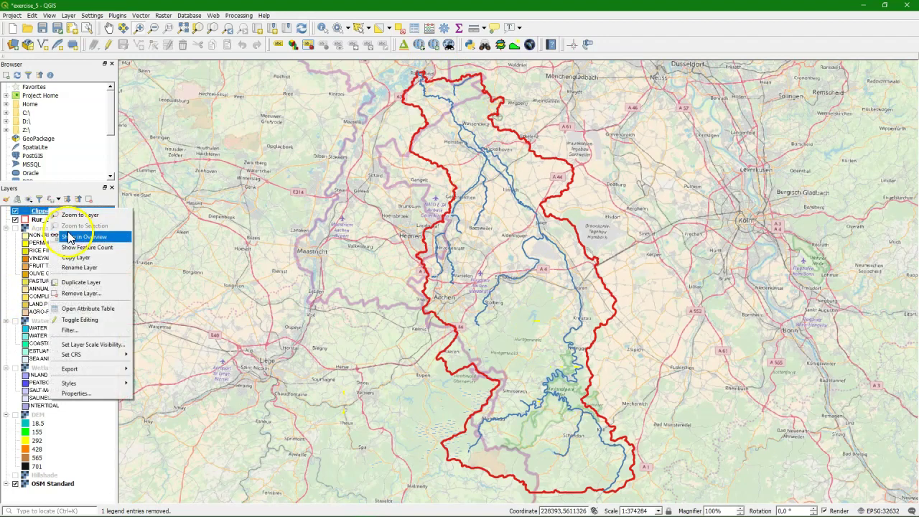
{"action": "left_click", "coordinate": [79, 268]}
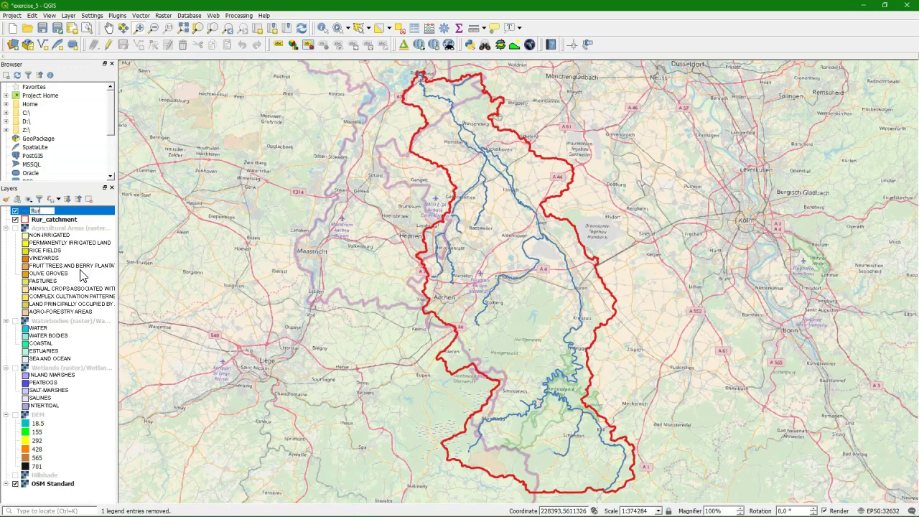
{"action": "left_click", "coordinate": [62, 220]}
{"action": "left_click", "coordinate": [55, 213]}
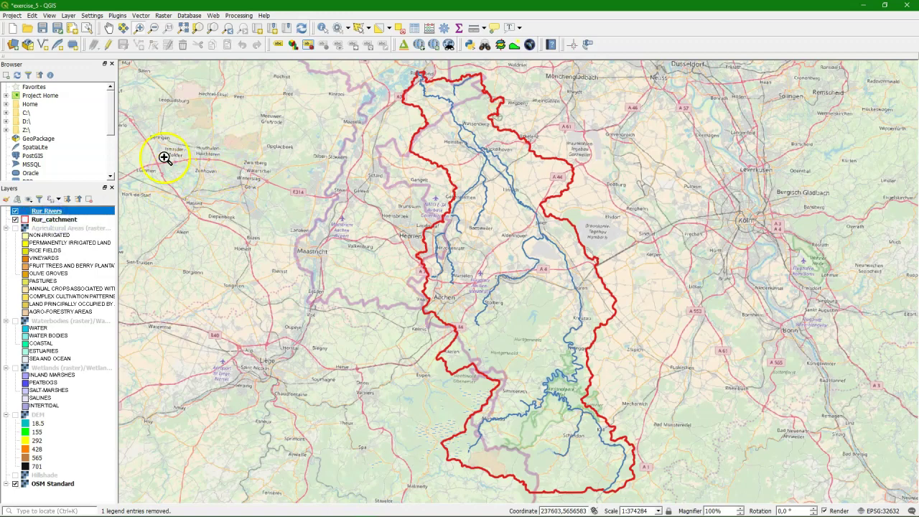
Start a new QuickOSM quick query and set its key to natural
{"action": "left_click", "coordinate": [140, 17]}
{"action": "mouse_move", "coordinate": [155, 47]}
{"action": "left_click", "coordinate": [242, 48]}
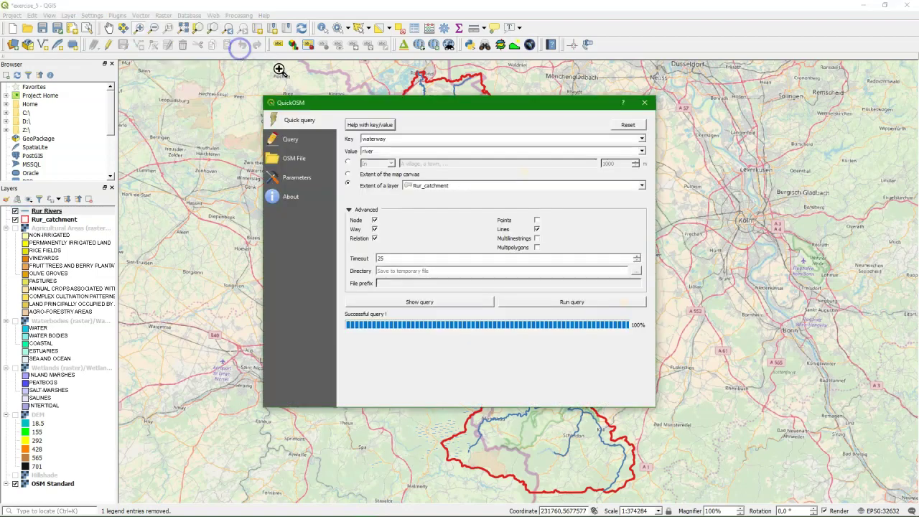
{"action": "left_click", "coordinate": [641, 139]}
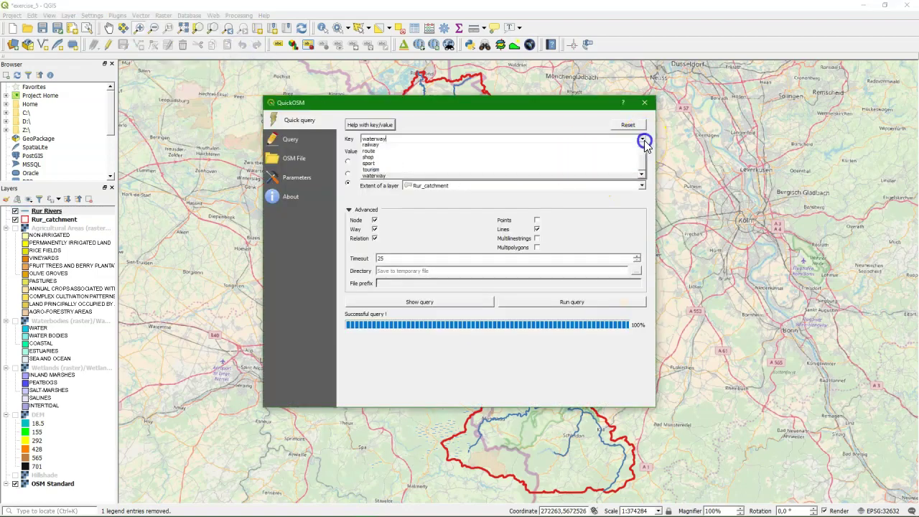
{"action": "scroll", "coordinate": [410, 194], "scroll_direction": "up", "scroll_amount": 2}
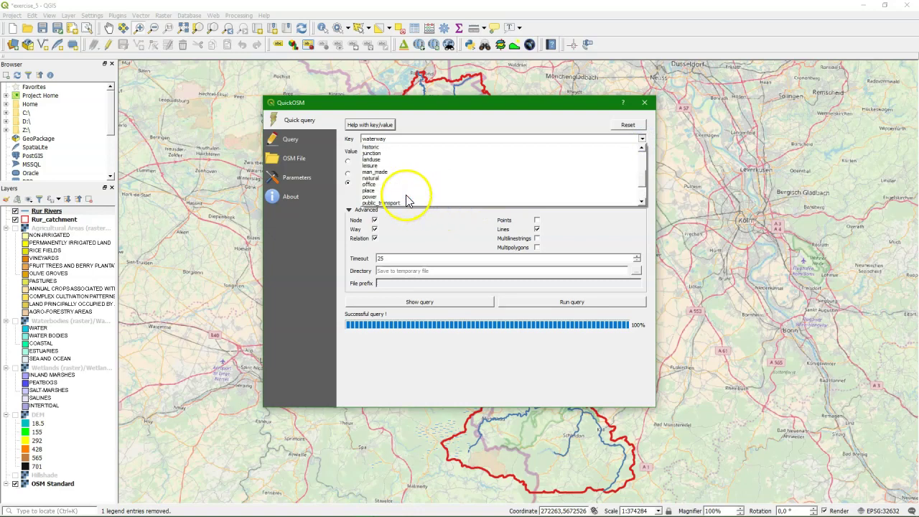
{"action": "scroll", "coordinate": [382, 176], "scroll_direction": "up", "scroll_amount": 1}
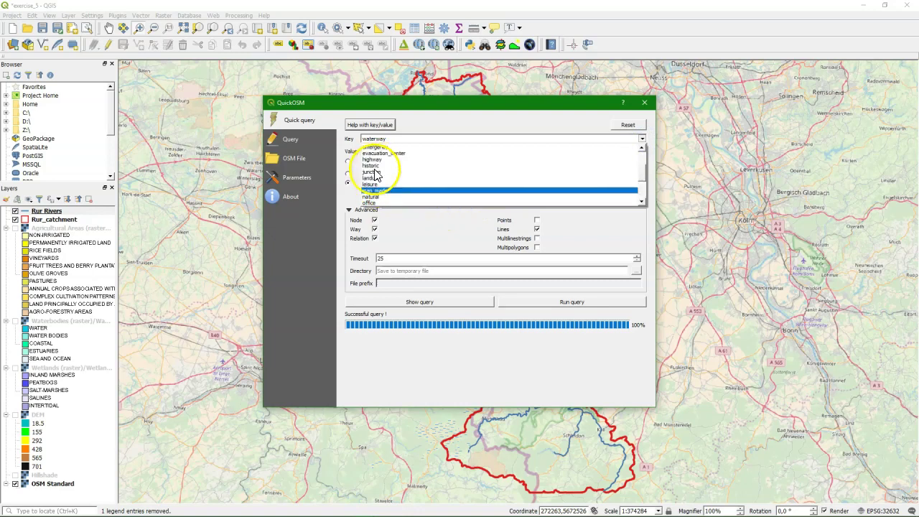
{"action": "scroll", "coordinate": [385, 184], "scroll_direction": "down", "scroll_amount": 1}
{"action": "left_click", "coordinate": [374, 178]}
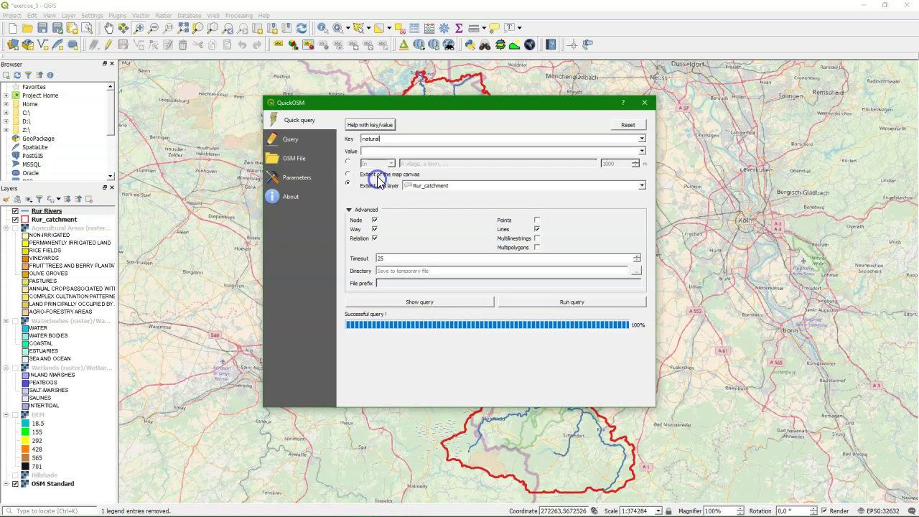
Set the query value to water, restrict the output to multipolygons, and run it for the Rur_catchment extent
{"action": "left_click", "coordinate": [643, 153]}
{"action": "scroll", "coordinate": [389, 207], "scroll_direction": "down", "scroll_amount": 5}
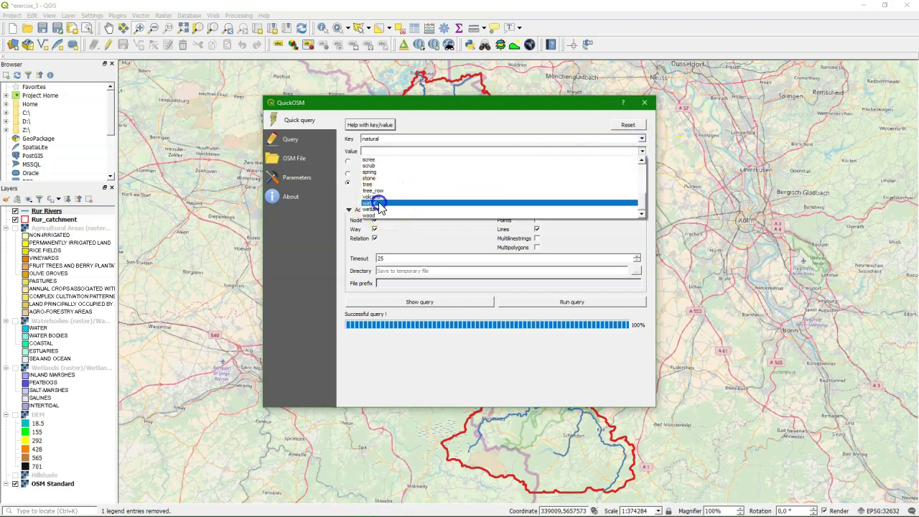
{"action": "left_click", "coordinate": [379, 206]}
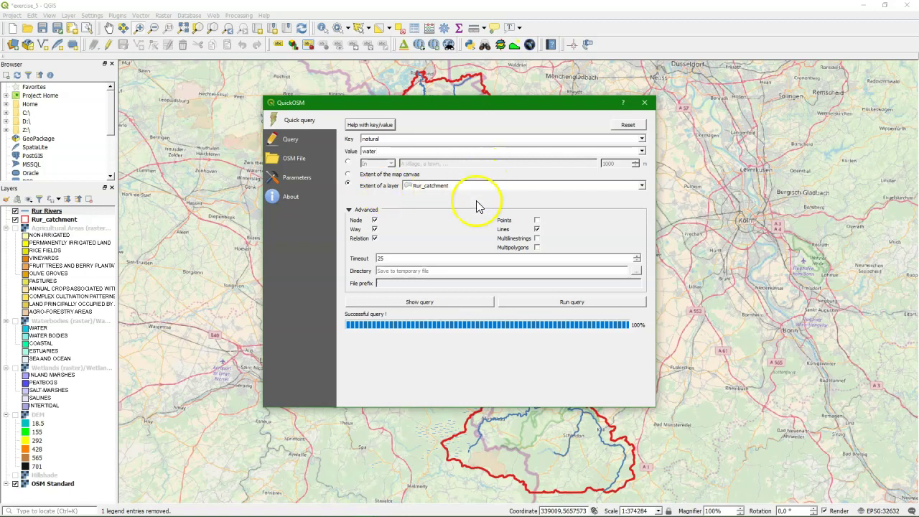
{"action": "left_click", "coordinate": [538, 248]}
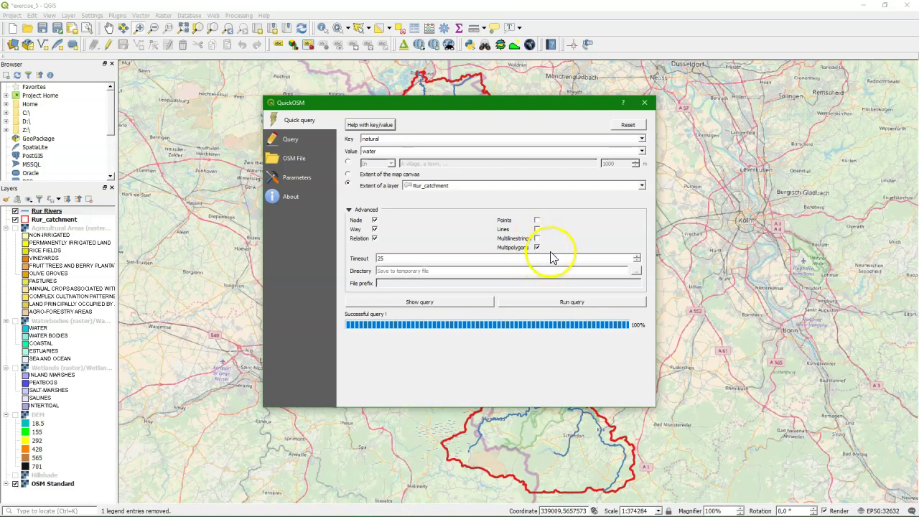
{"action": "left_click", "coordinate": [580, 305]}
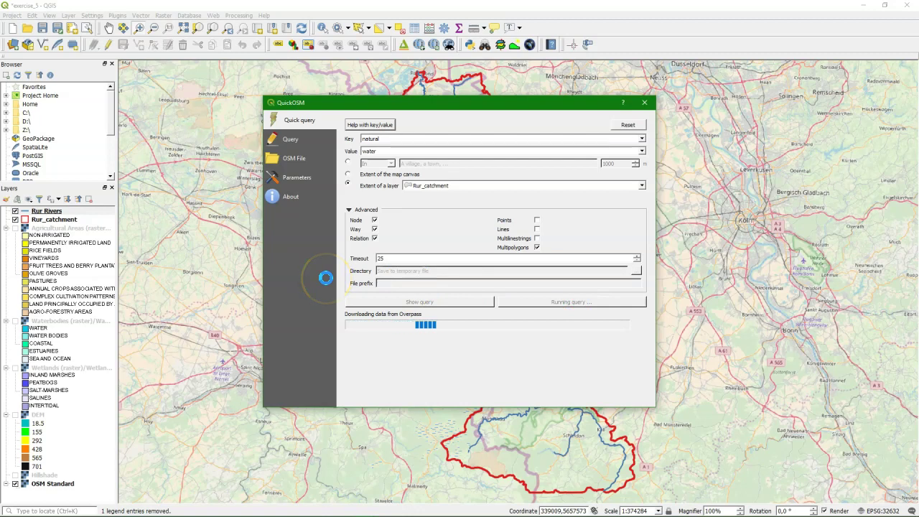
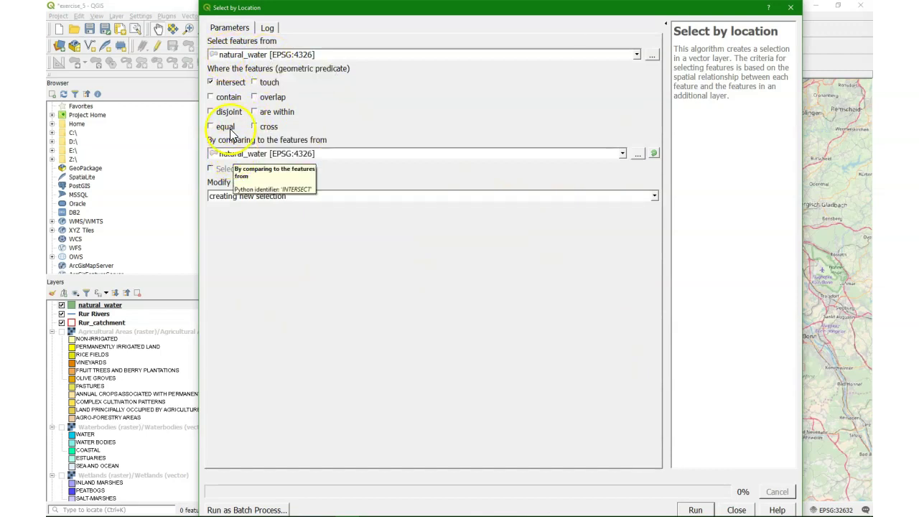
Select the natural_water features that are within Rur_catchment as a new selection by location
{"action": "left_click", "coordinate": [213, 82]}
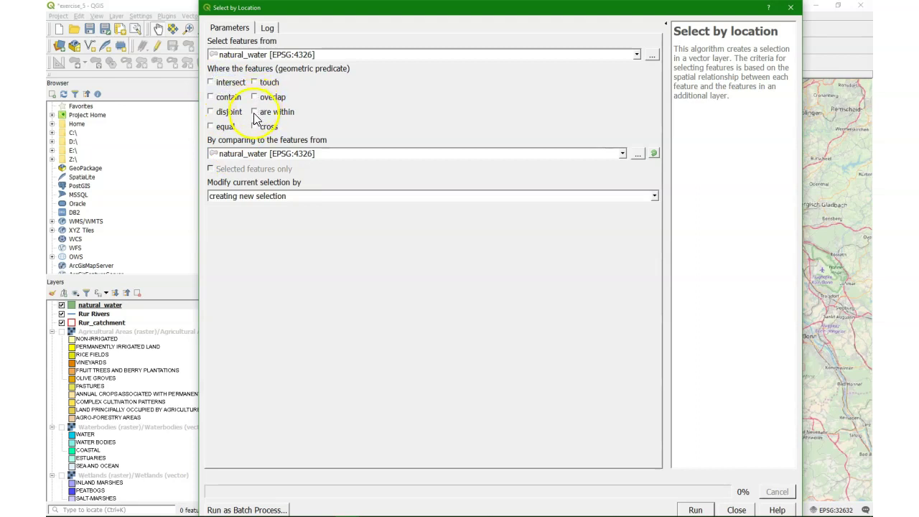
{"action": "left_click", "coordinate": [621, 155]}
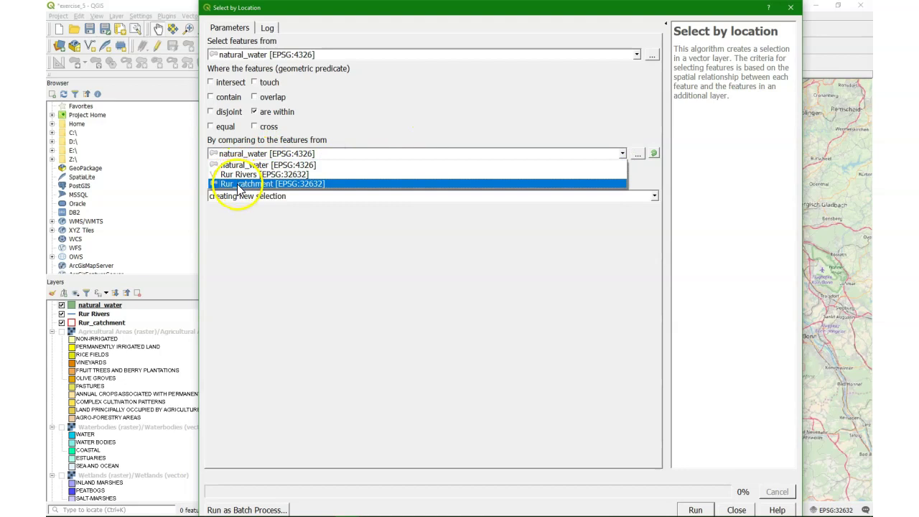
{"action": "left_click", "coordinate": [239, 185]}
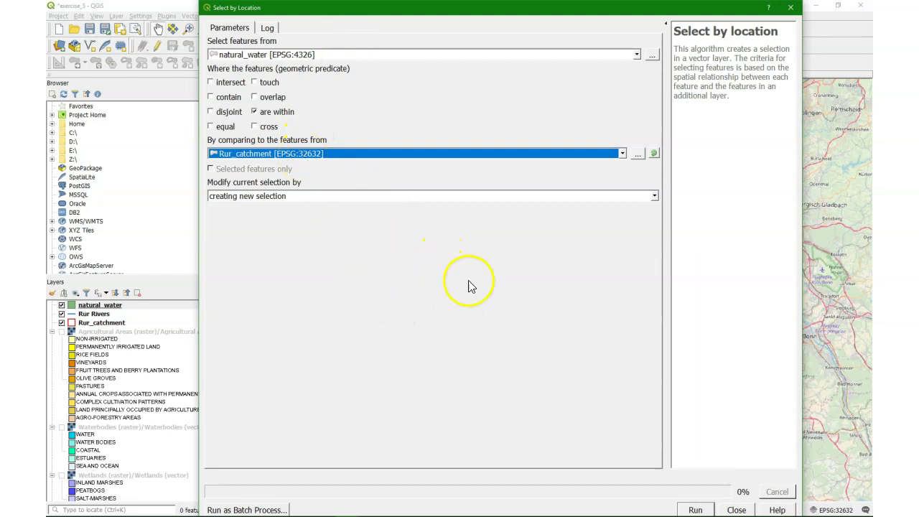
{"action": "left_click", "coordinate": [696, 510]}
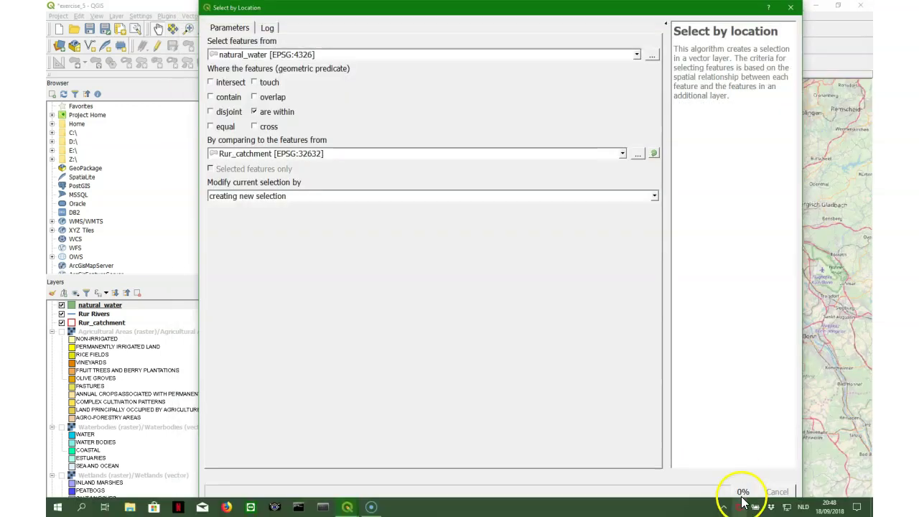
{"action": "left_click", "coordinate": [738, 509]}
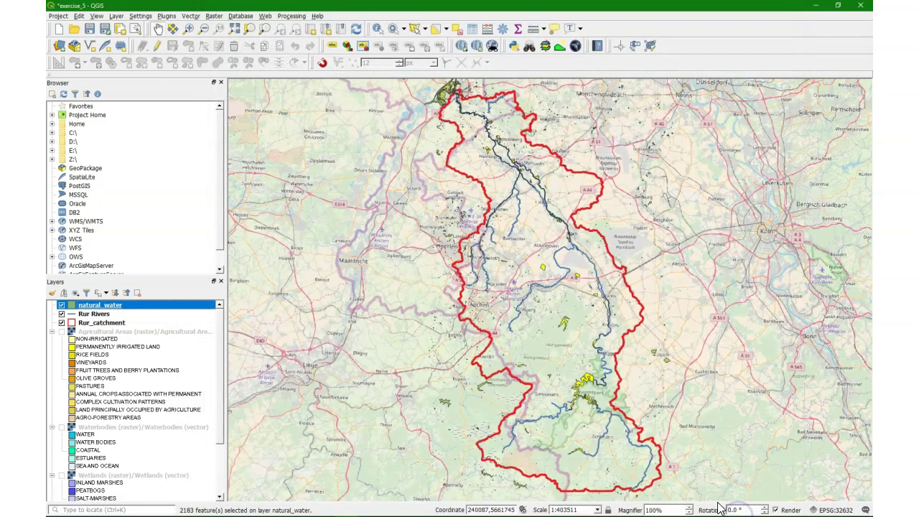
{"action": "left_click", "coordinate": [578, 335]}
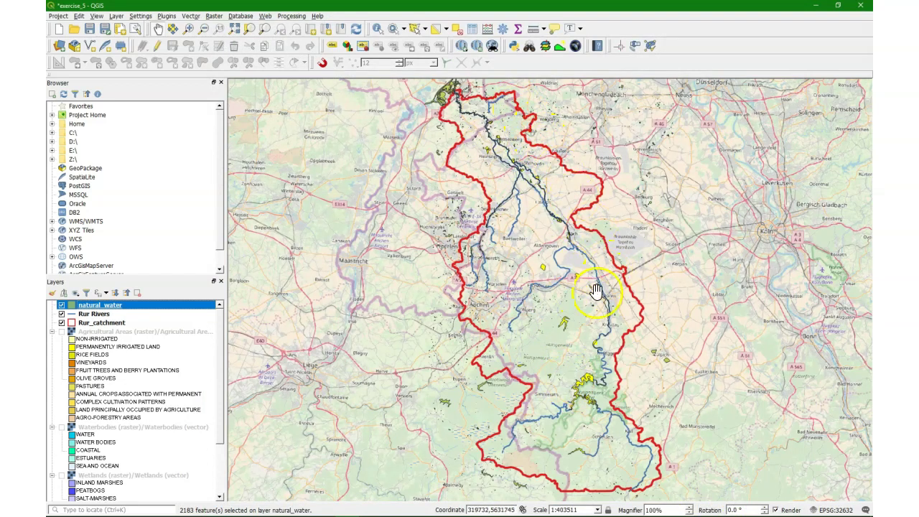
Start exporting only the selected natural_water features as an ESRI Shapefile named lakes_Rur.shp in the QGIS_Exercises/OpenData folder
{"action": "right_click", "coordinate": [109, 310]}
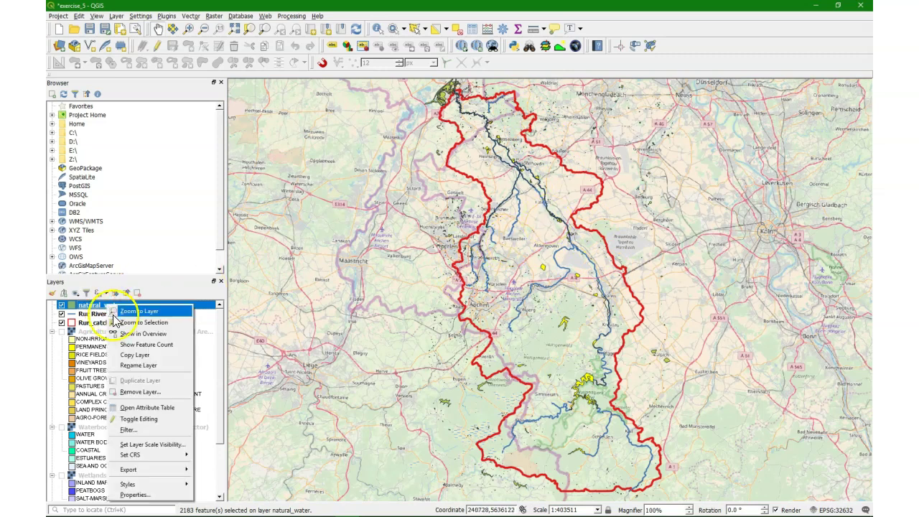
{"action": "mouse_move", "coordinate": [149, 472]}
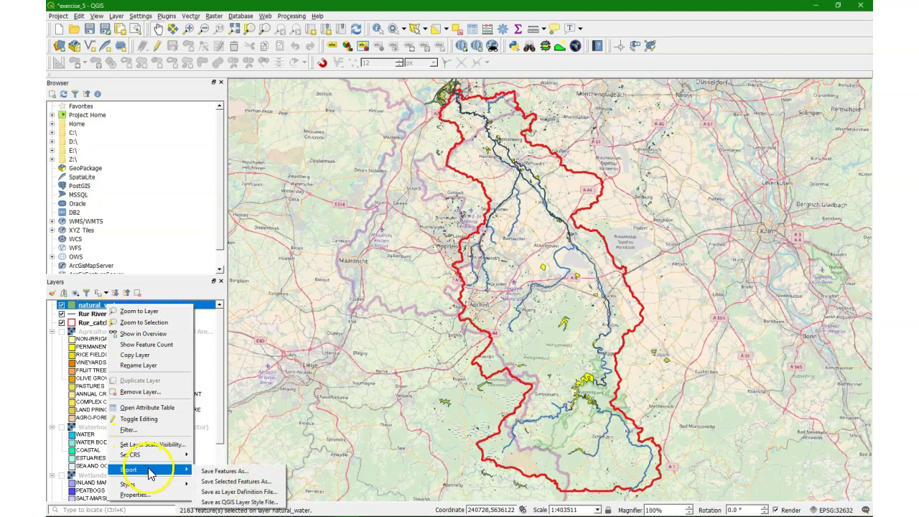
{"action": "left_click", "coordinate": [210, 484]}
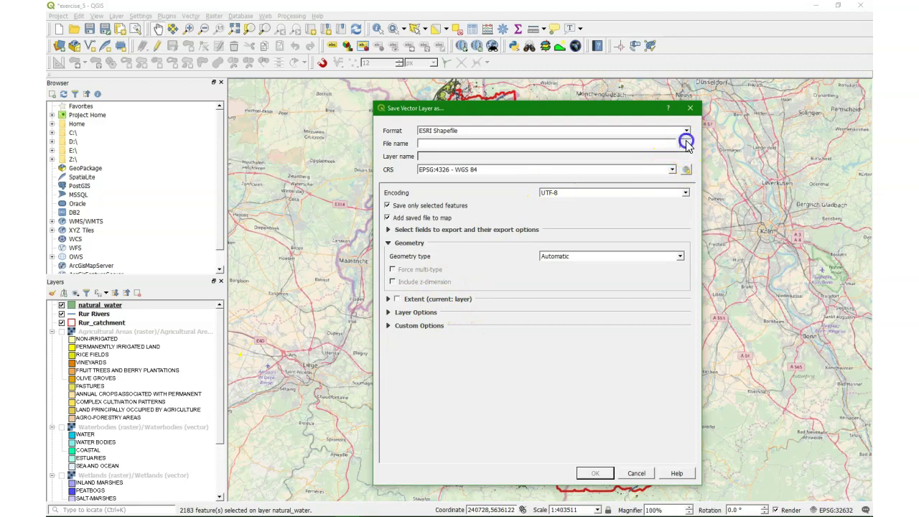
{"action": "left_click", "coordinate": [687, 144]}
{"action": "double_click", "coordinate": [476, 324]}
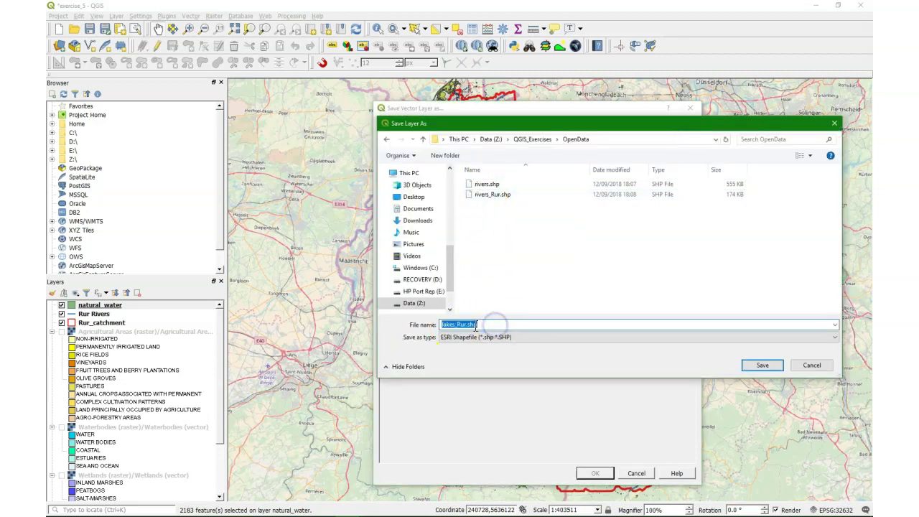
{"action": "left_click", "coordinate": [774, 365]}
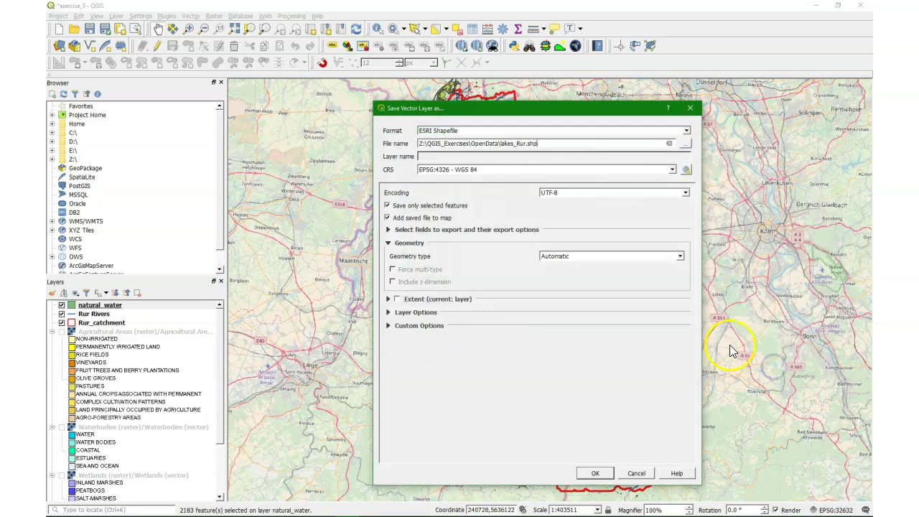
Set the export CRS to the project's EPSG:32632 - WGS 84 / UTM zone 32N and save the lakes layer
{"action": "left_click", "coordinate": [672, 169]}
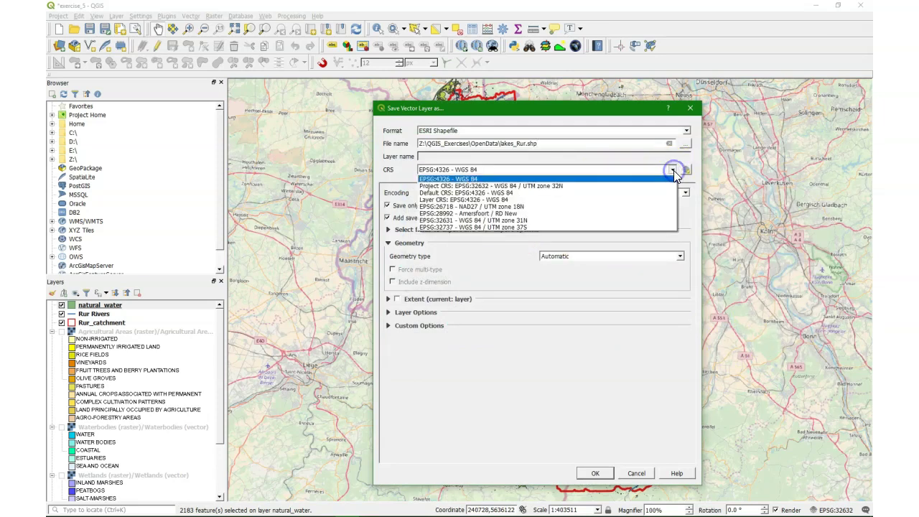
{"action": "left_click", "coordinate": [553, 188]}
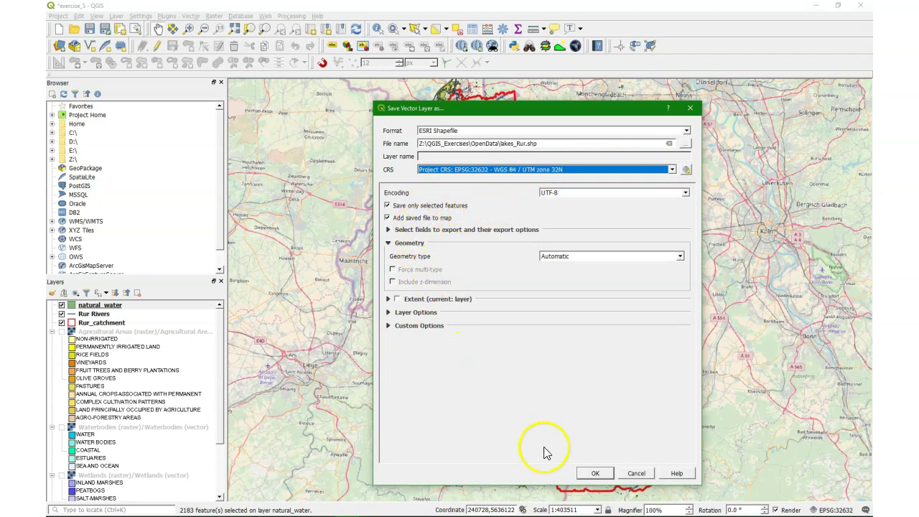
{"action": "left_click", "coordinate": [598, 475]}
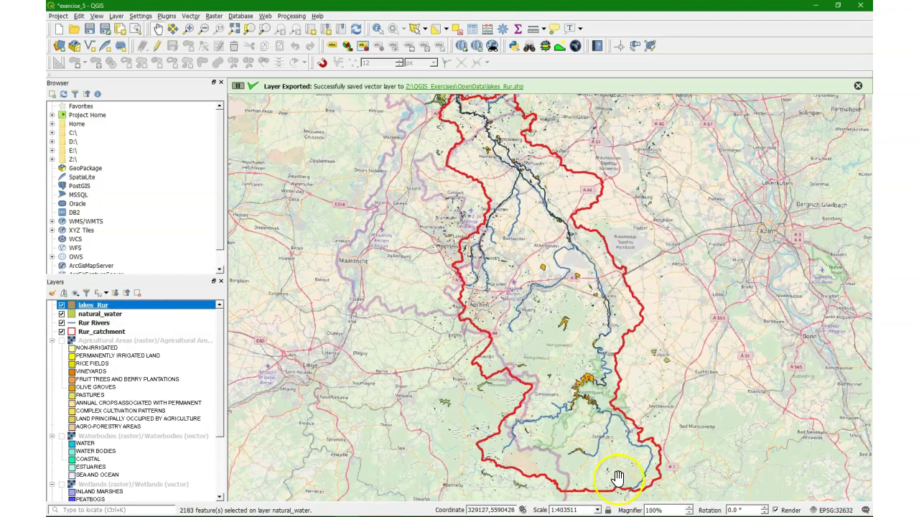
Remove the natural_water layer from the project
{"action": "left_click", "coordinate": [85, 316]}
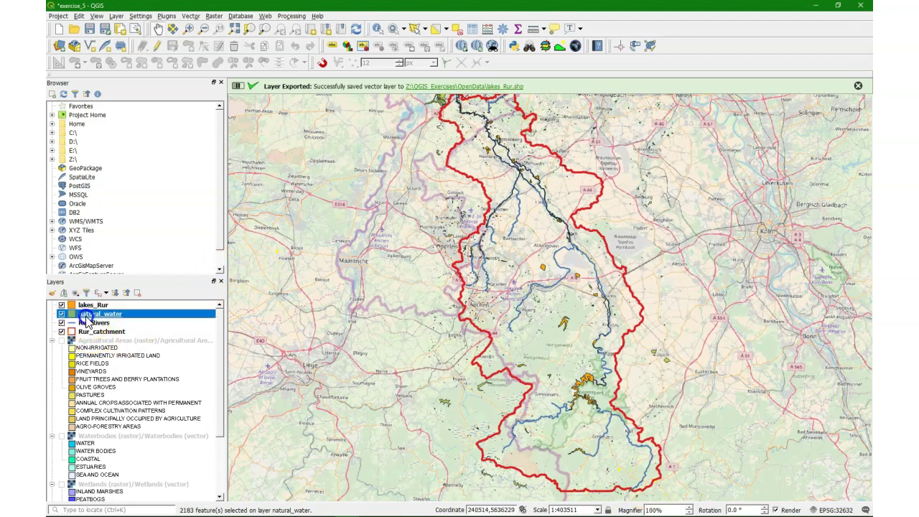
{"action": "right_click", "coordinate": [91, 321]}
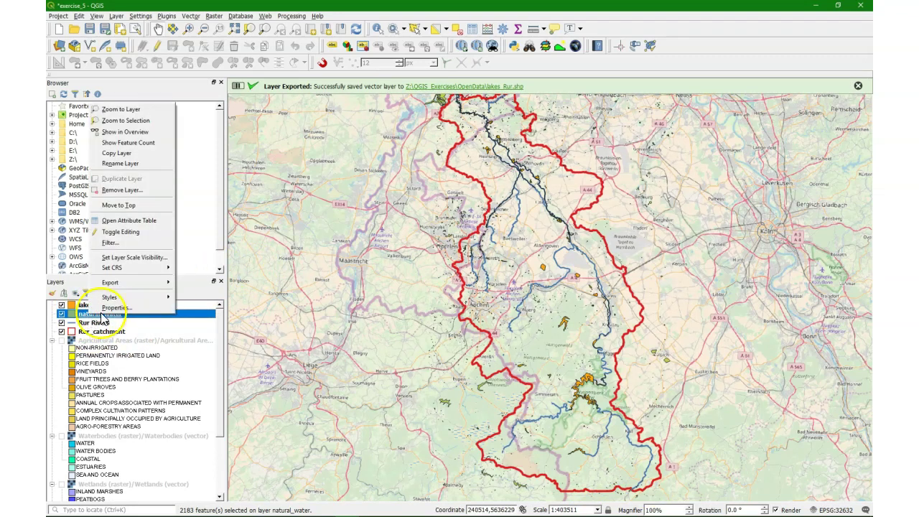
{"action": "left_click", "coordinate": [121, 190]}
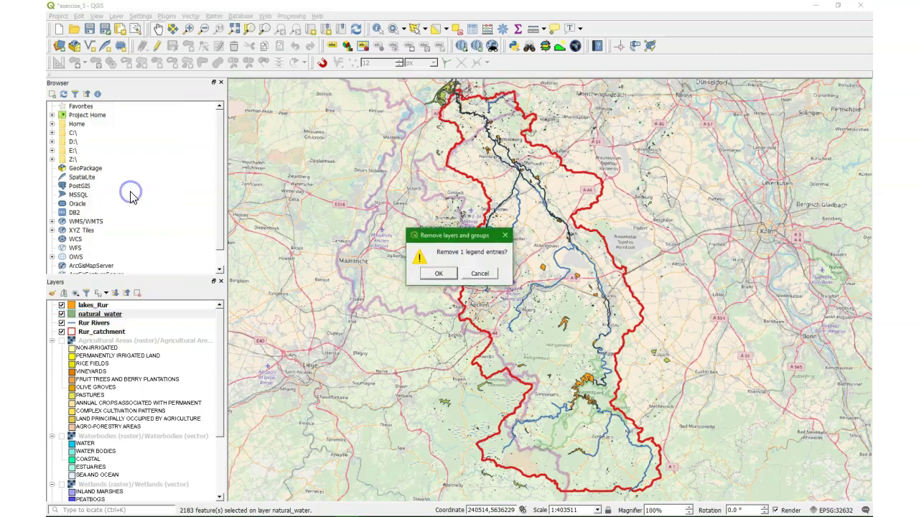
{"action": "left_click", "coordinate": [437, 274]}
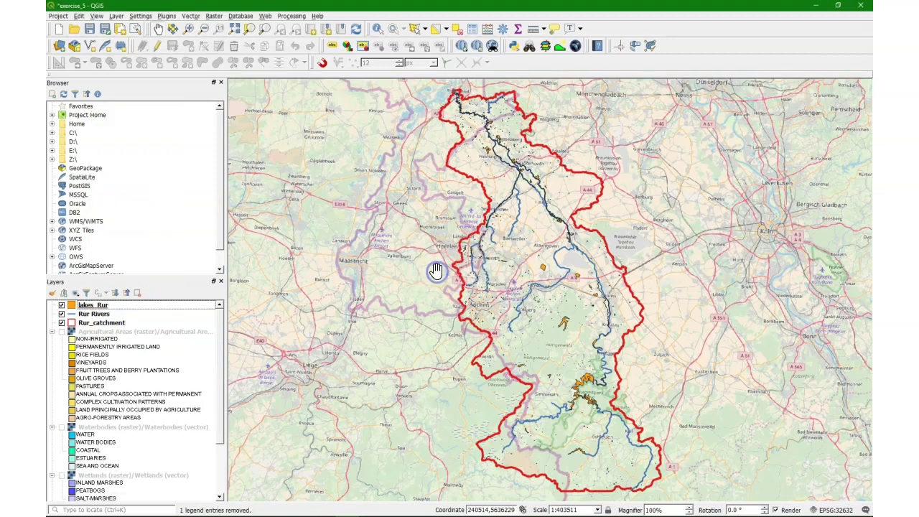
Style the lakes_Rur layer with the simple blue fill preset
{"action": "right_click", "coordinate": [100, 306]}
{"action": "left_click", "coordinate": [124, 496]}
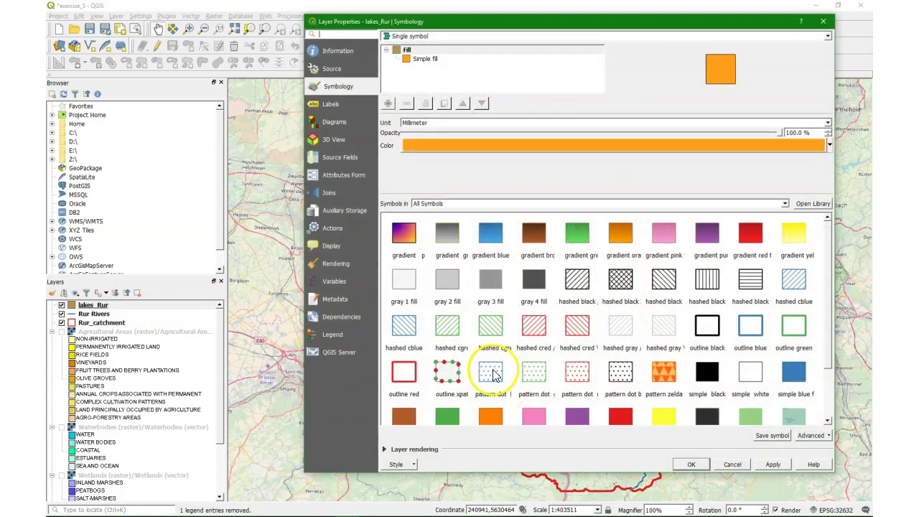
{"action": "left_click", "coordinate": [794, 374]}
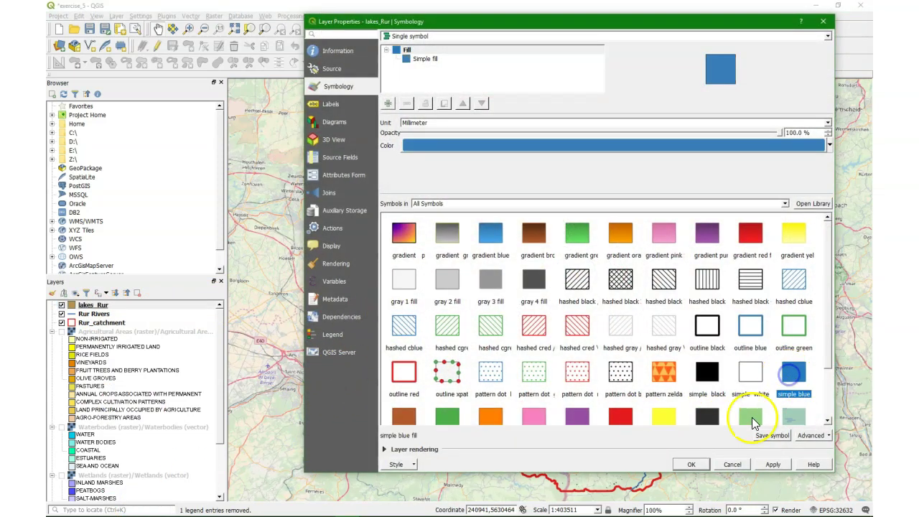
{"action": "left_click", "coordinate": [692, 464]}
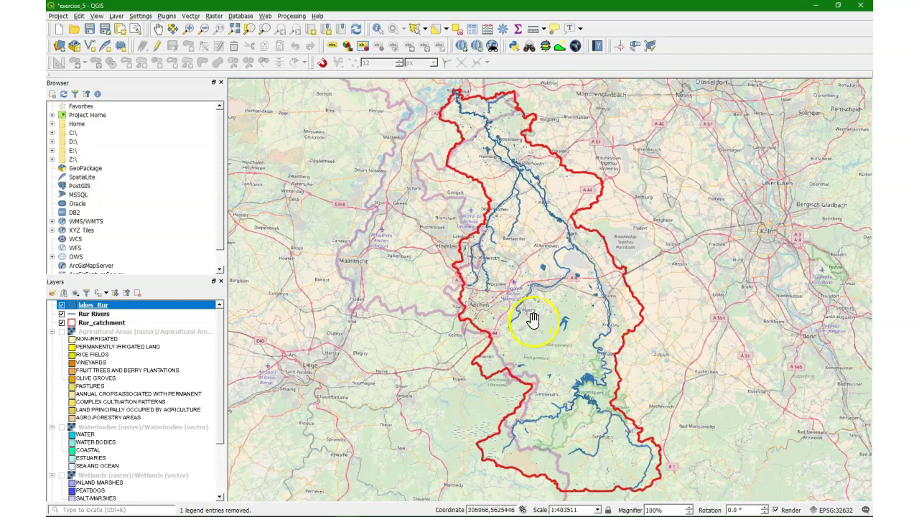
Download OSM features with key waterway and value dam for the Rur_catchment layer extent using QuickOSM, keeping only lines as output
{"action": "left_click", "coordinate": [193, 17]}
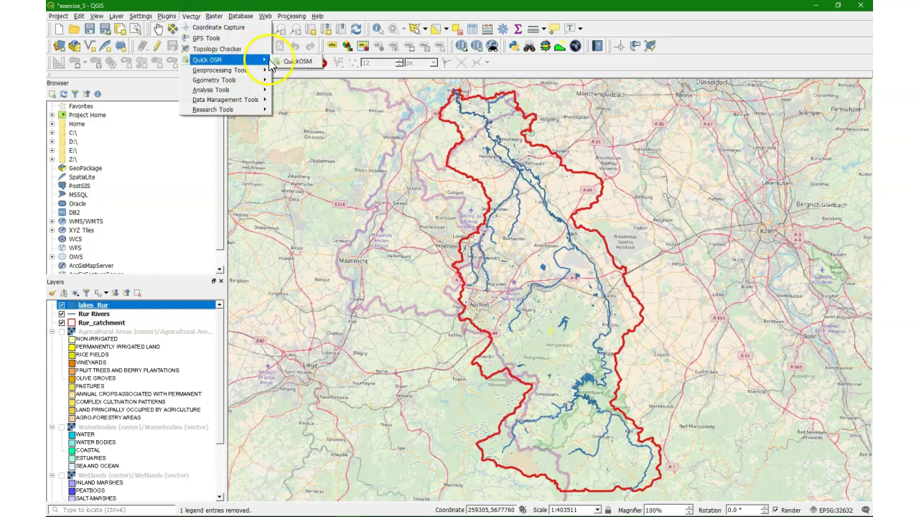
{"action": "left_click", "coordinate": [287, 61]}
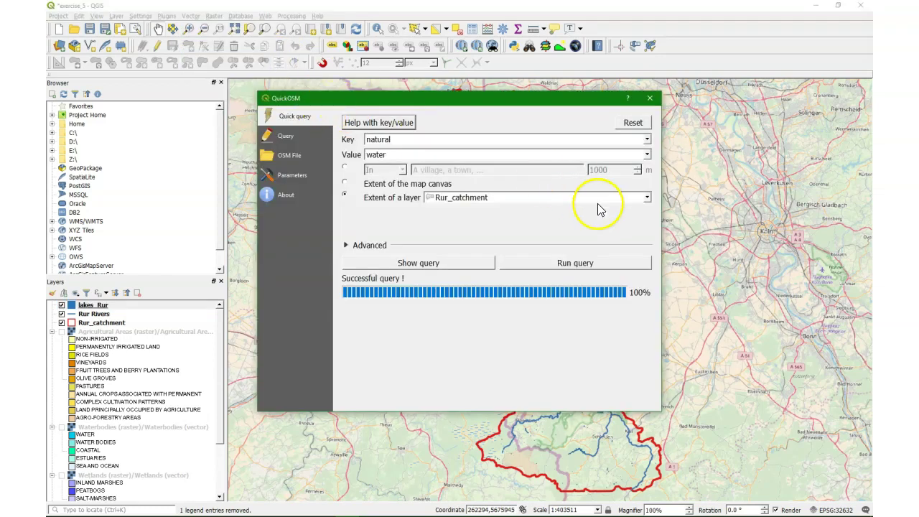
{"action": "left_click", "coordinate": [648, 143]}
{"action": "left_click", "coordinate": [370, 186]}
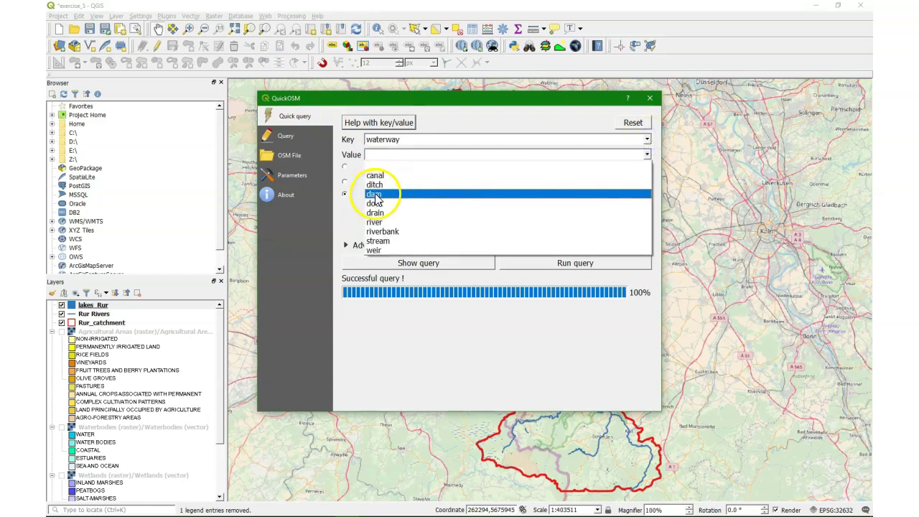
{"action": "left_click", "coordinate": [373, 195]}
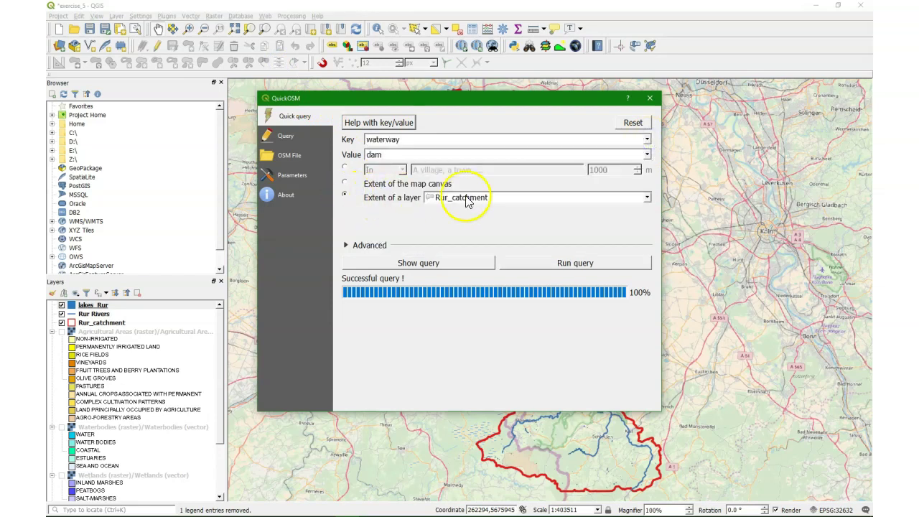
{"action": "left_click", "coordinate": [346, 245]}
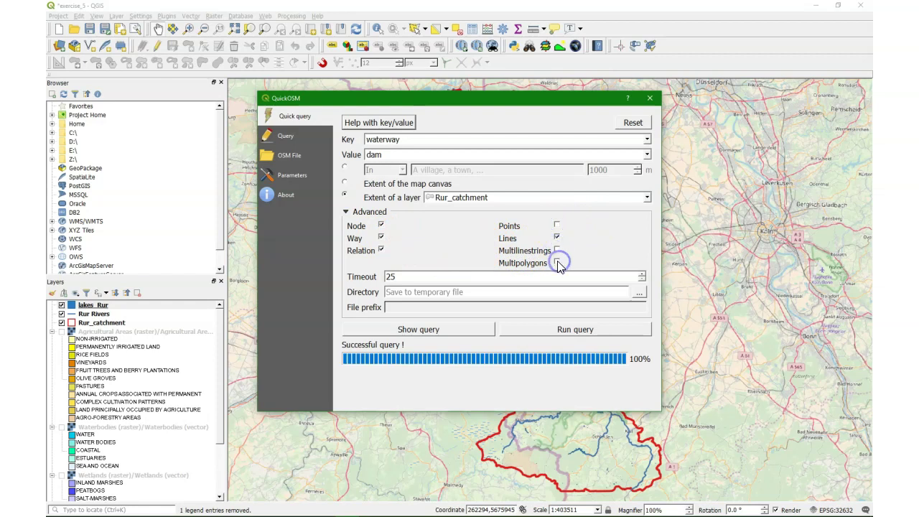
{"action": "left_click", "coordinate": [567, 331]}
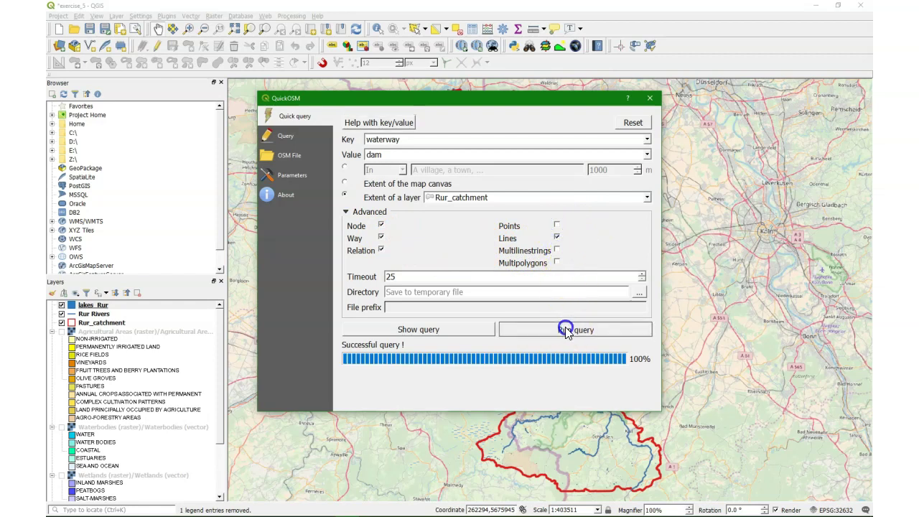
{"action": "left_click", "coordinate": [566, 329]}
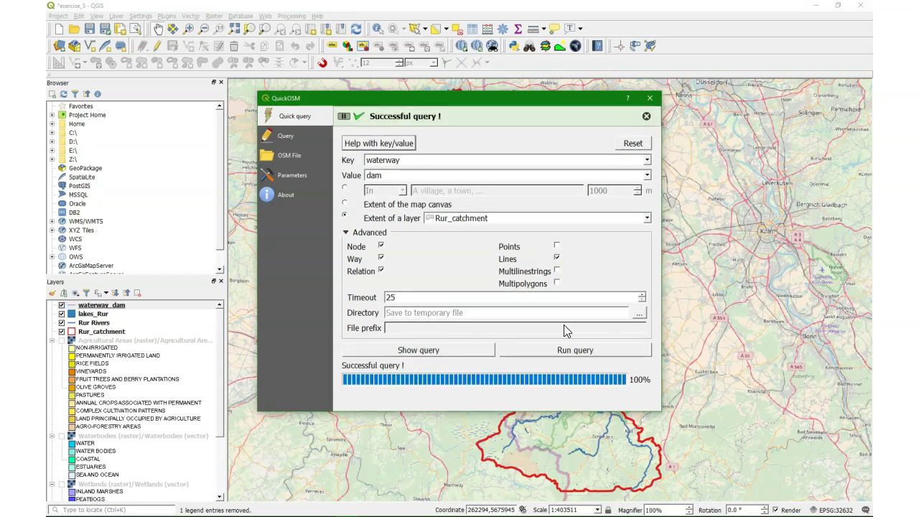
{"action": "left_click", "coordinate": [652, 100]}
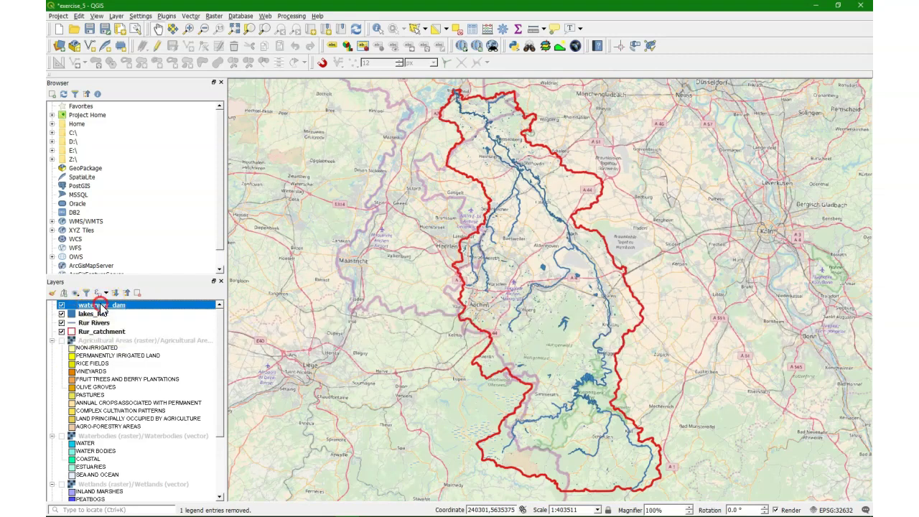
Style the waterway_dam layer with the simple black line preset
{"action": "right_click", "coordinate": [101, 305]}
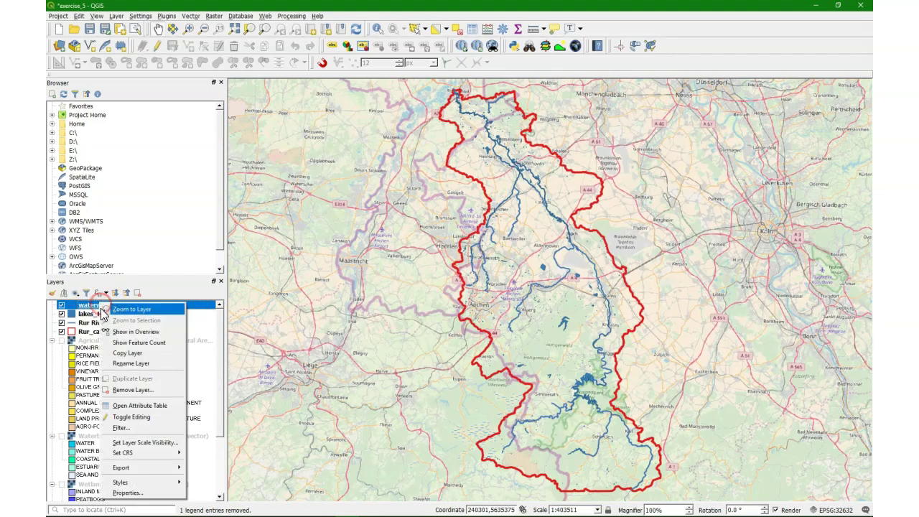
{"action": "left_click", "coordinate": [143, 494]}
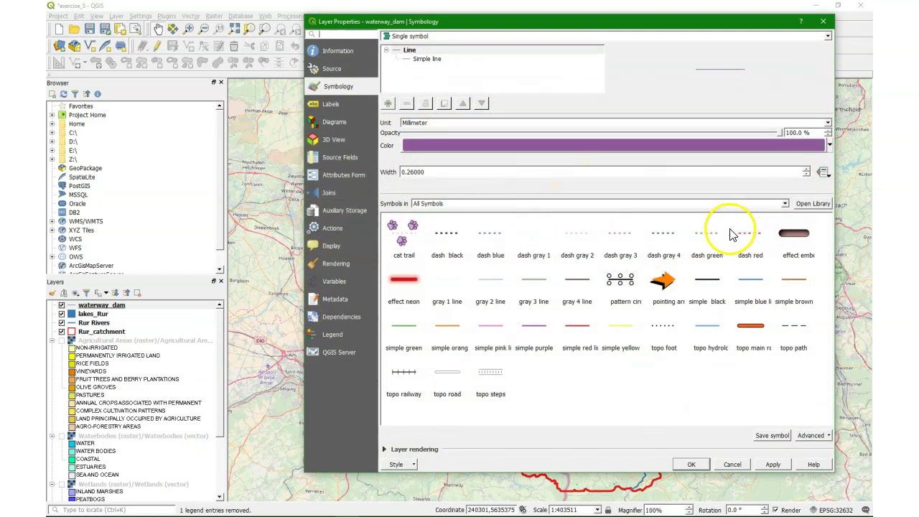
{"action": "left_click", "coordinate": [708, 290]}
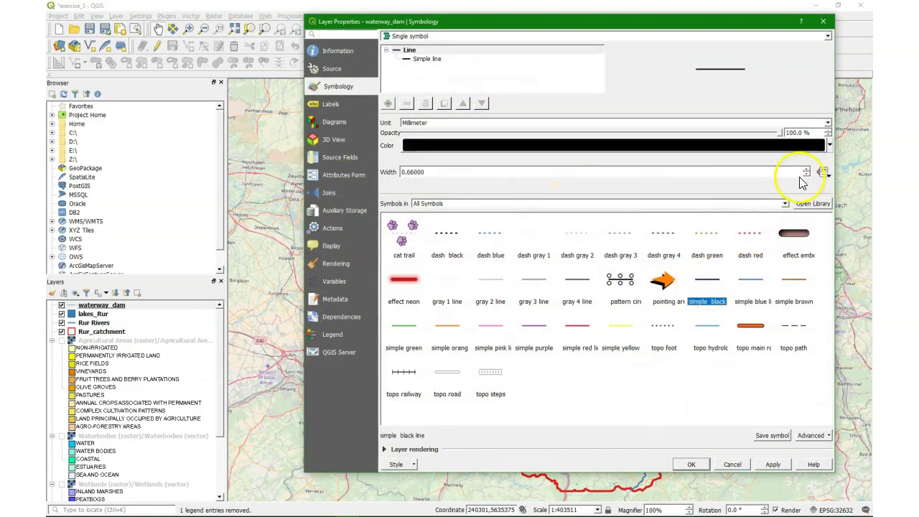
{"action": "left_click", "coordinate": [691, 464]}
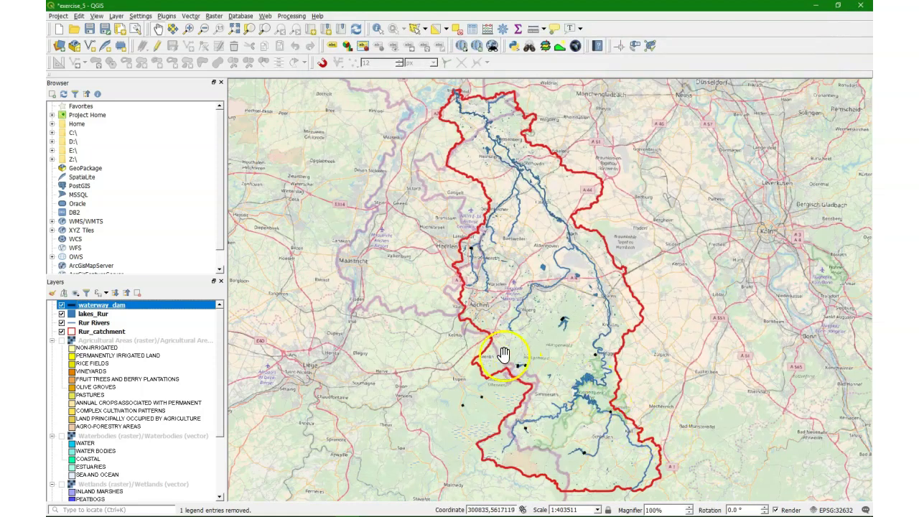
Examine where the downloaded dams lie relative to the lakes and the Rur catchment boundary
{"action": "scroll", "coordinate": [515, 369], "scroll_direction": "up", "scroll_amount": 3}
{"action": "scroll", "coordinate": [514, 369], "scroll_direction": "up", "scroll_amount": 1}
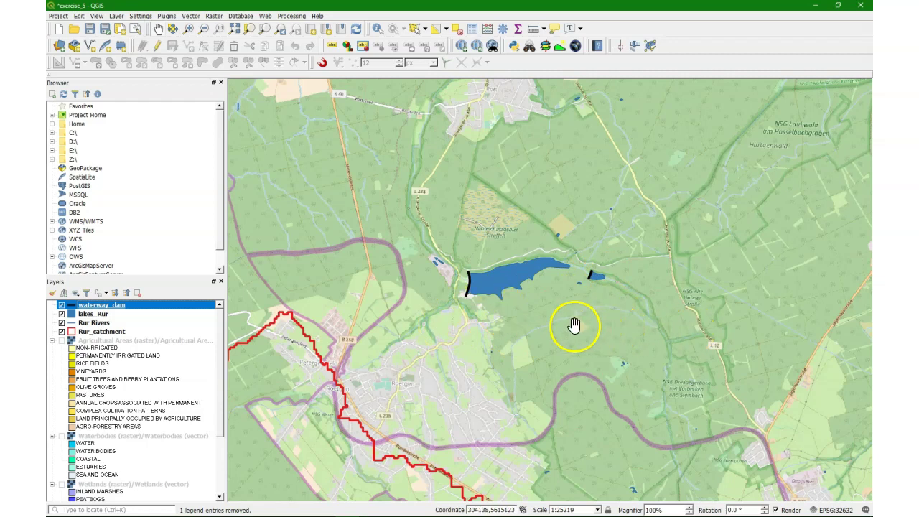
{"action": "scroll", "coordinate": [569, 327], "scroll_direction": "down", "scroll_amount": 1}
{"action": "scroll", "coordinate": [570, 327], "scroll_direction": "down", "scroll_amount": 1}
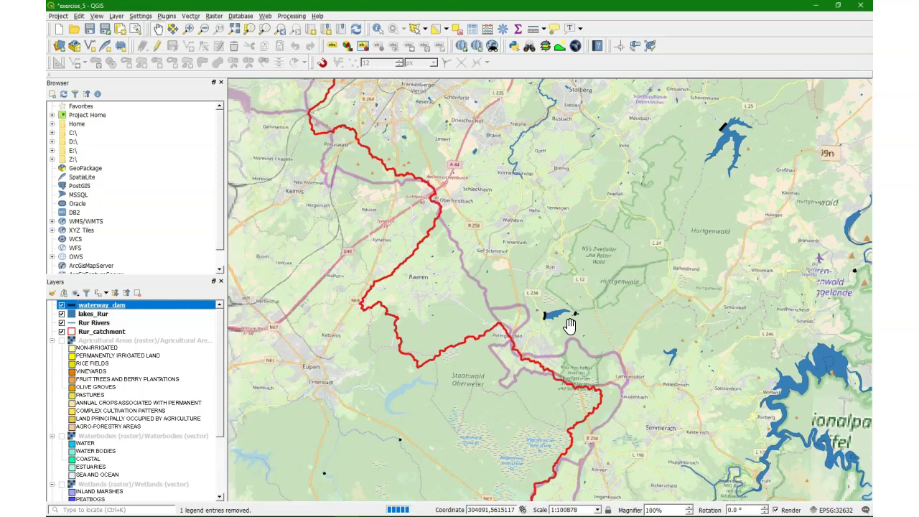
{"action": "left_click_drag", "start_coordinate": [738, 315], "coordinate": [509, 238]}
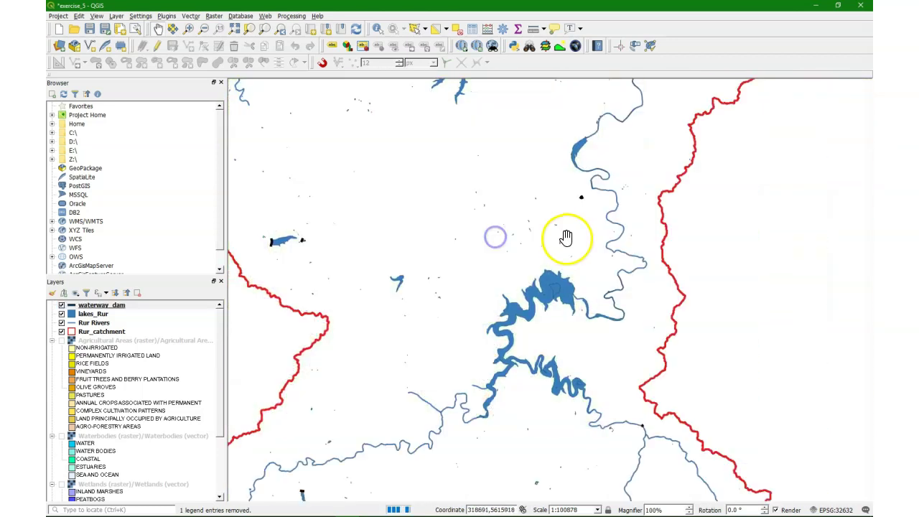
{"action": "scroll", "coordinate": [601, 400], "scroll_direction": "up", "scroll_amount": 1}
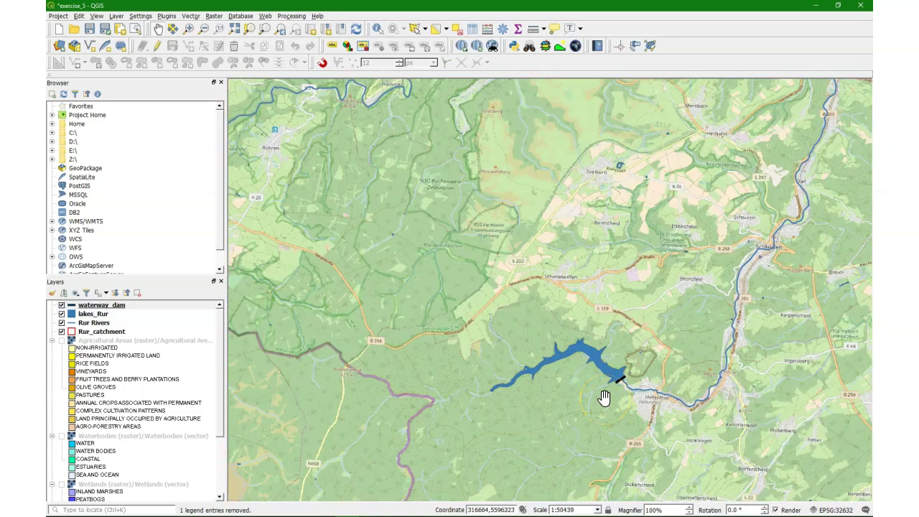
{"action": "scroll", "coordinate": [604, 398], "scroll_direction": "down", "scroll_amount": 3}
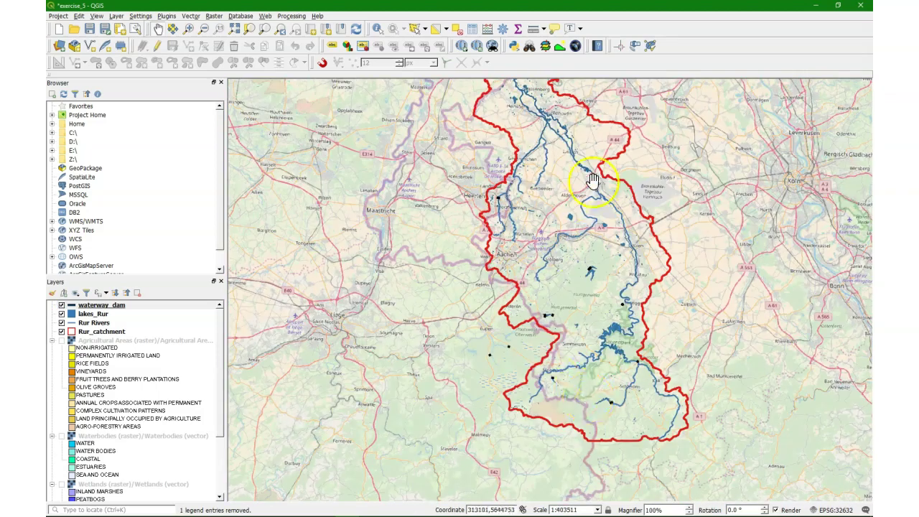
{"action": "left_click_drag", "start_coordinate": [592, 179], "coordinate": [563, 245]}
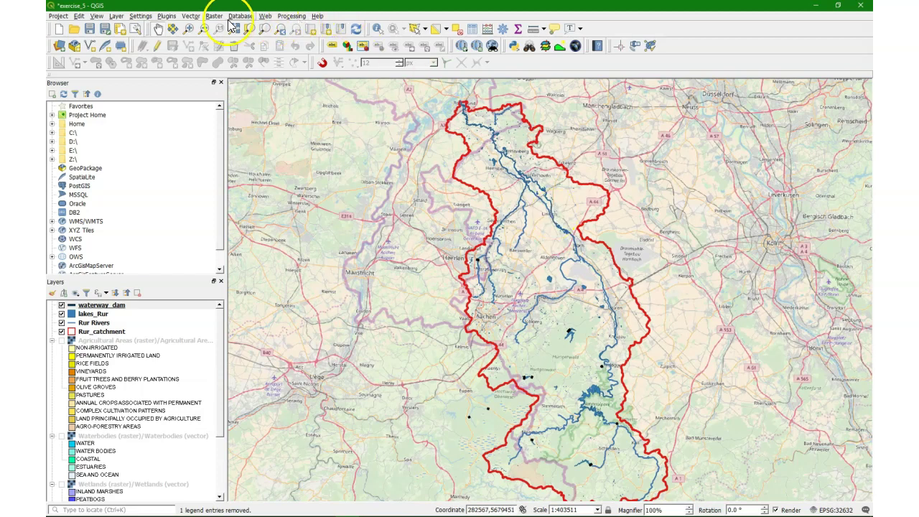
Clip the waterway_dam layer with Rur_catchment and save the result as dams_Rur.shp in the QGIS_Exercises/OpenData folder
{"action": "left_click", "coordinate": [191, 16]}
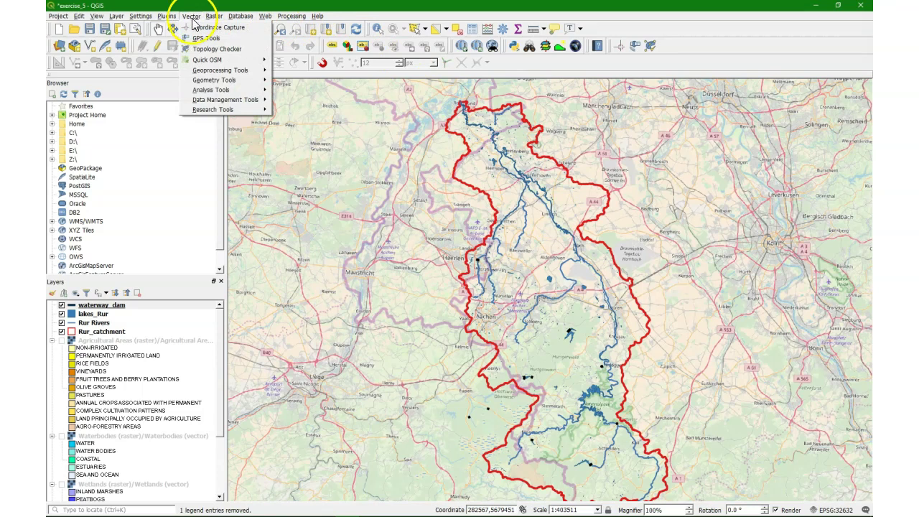
{"action": "mouse_move", "coordinate": [237, 70]}
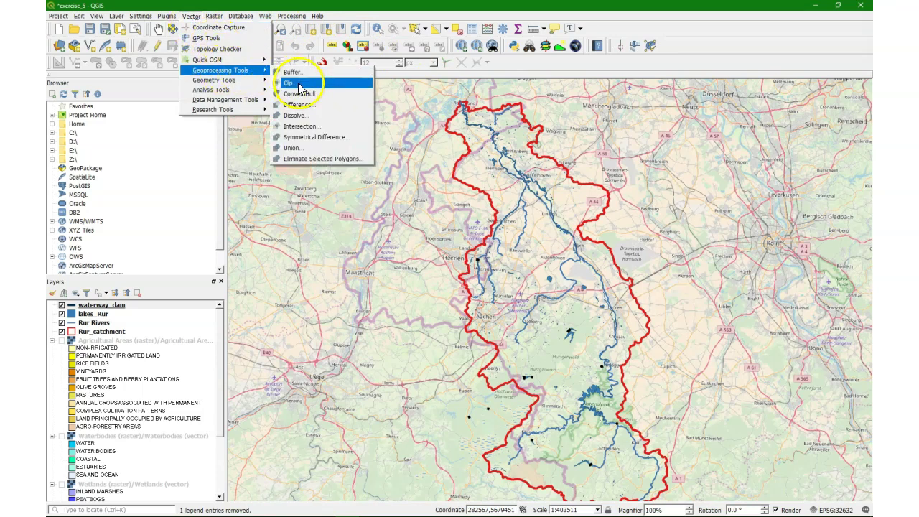
{"action": "left_click", "coordinate": [298, 84]}
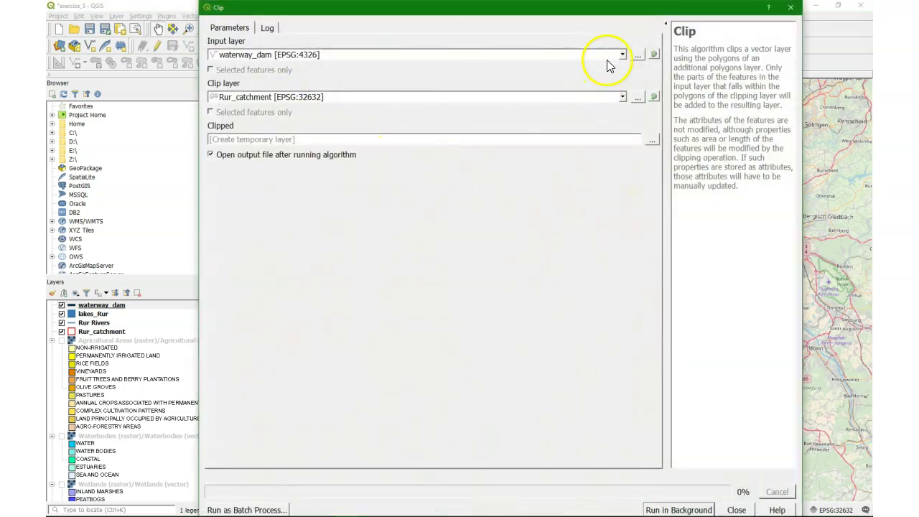
{"action": "left_click", "coordinate": [651, 140]}
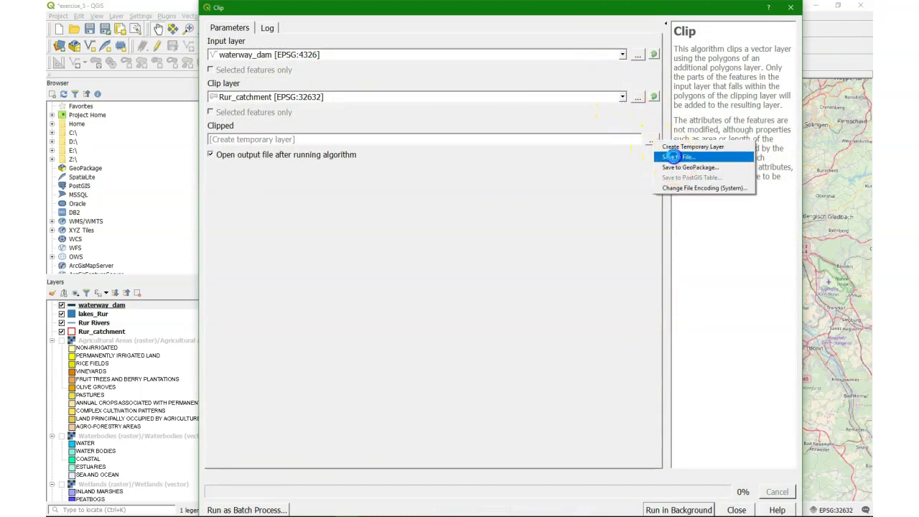
{"action": "left_click", "coordinate": [671, 157]}
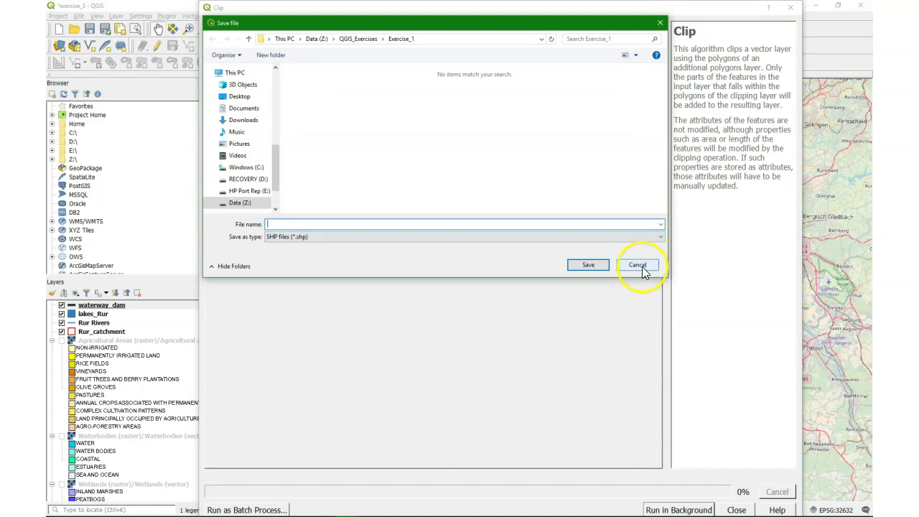
{"action": "left_click", "coordinate": [358, 38]}
{"action": "double_click", "coordinate": [313, 146]}
{"action": "left_click", "coordinate": [319, 225]}
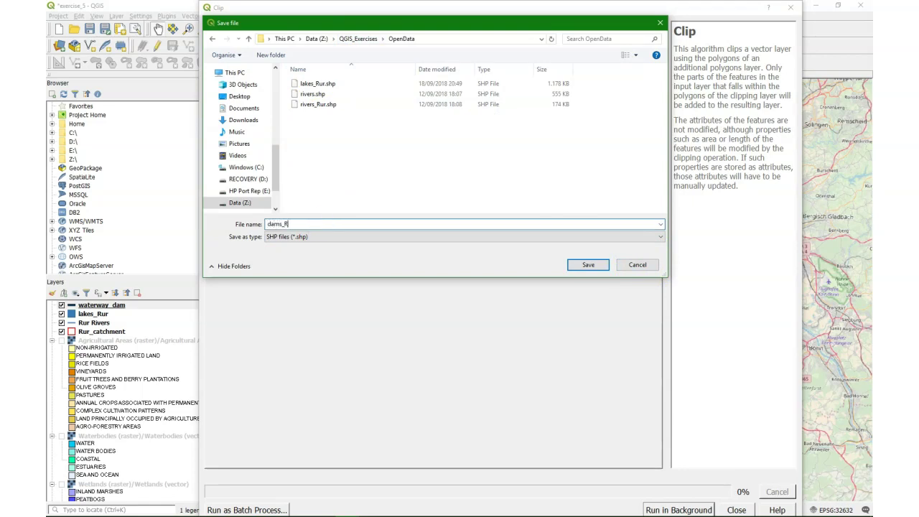
{"action": "left_click", "coordinate": [590, 264]}
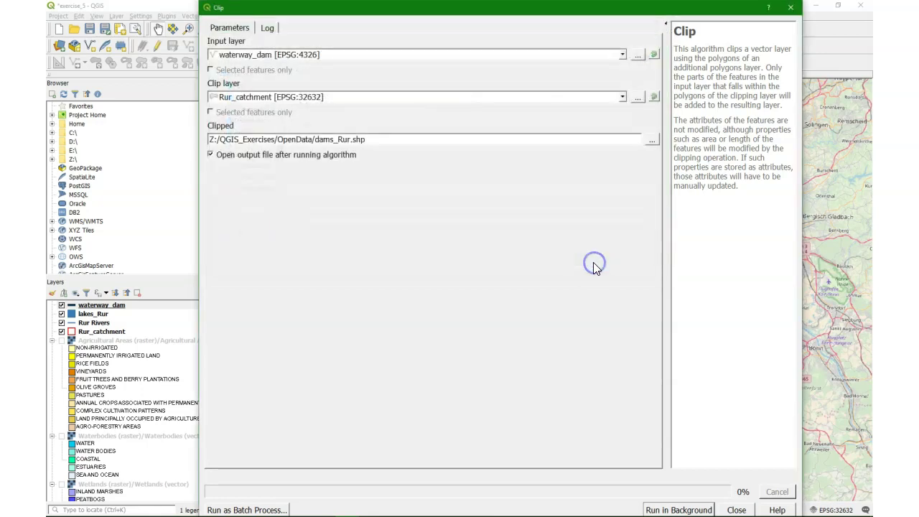
{"action": "left_click", "coordinate": [672, 510]}
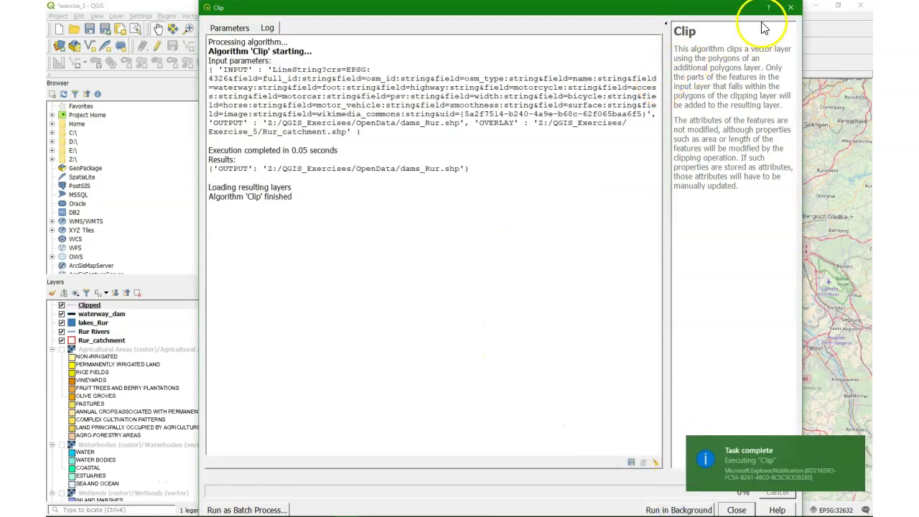
{"action": "left_click", "coordinate": [791, 8]}
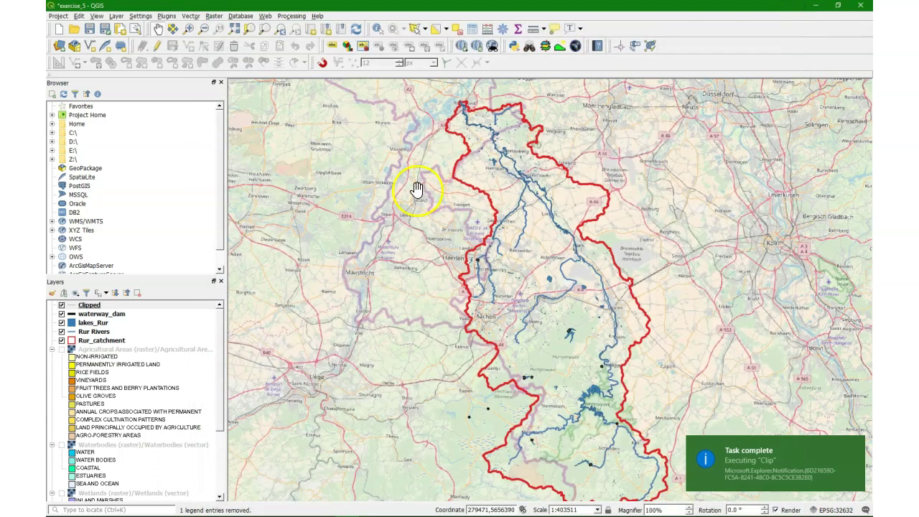
Copy the style of the waterway_dam layer and paste it onto the Clipped layer
{"action": "left_click", "coordinate": [85, 316]}
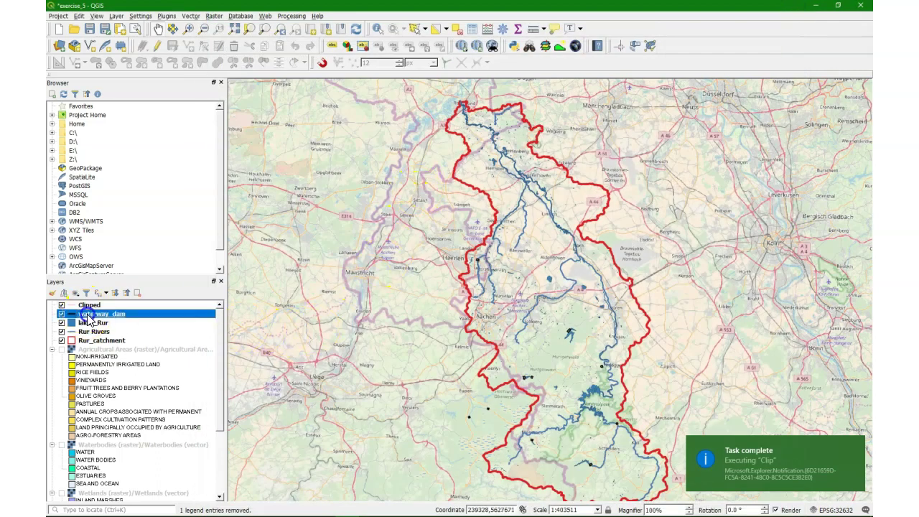
{"action": "right_click", "coordinate": [88, 316]}
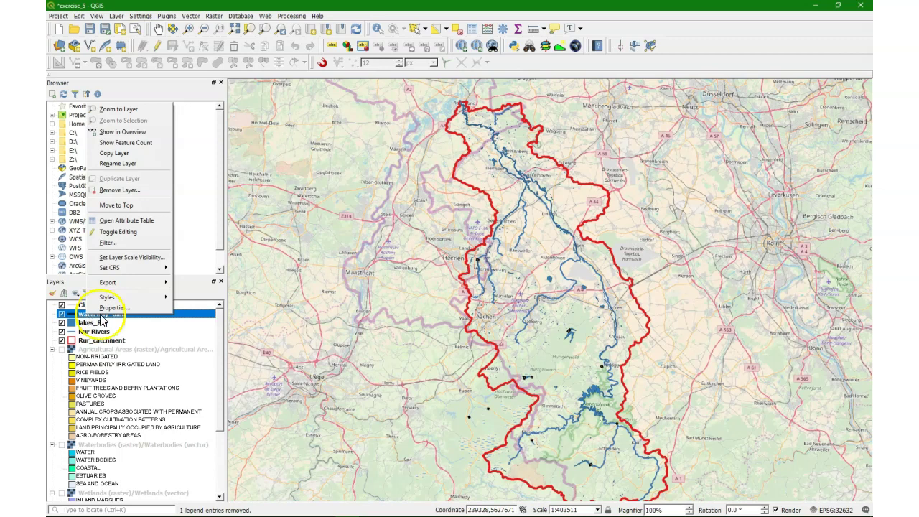
{"action": "mouse_move", "coordinate": [118, 296]}
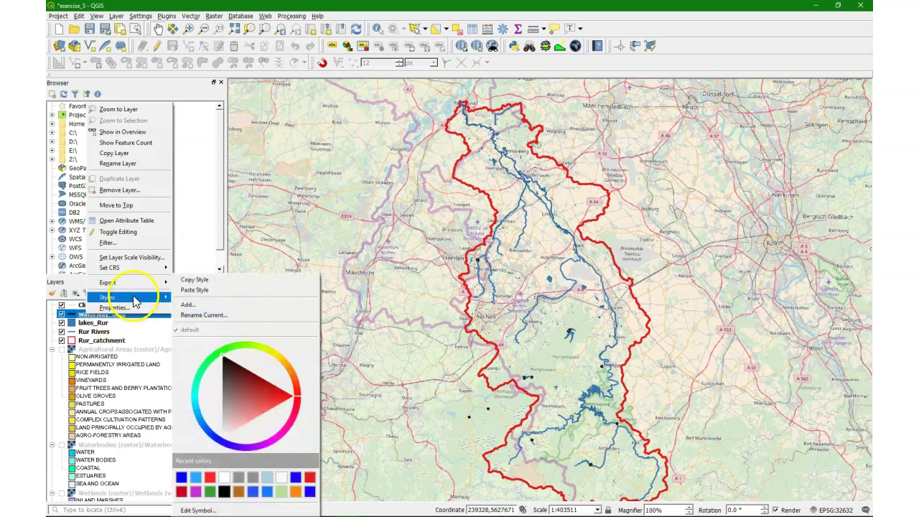
{"action": "left_click", "coordinate": [201, 281]}
{"action": "left_click", "coordinate": [100, 304]}
{"action": "right_click", "coordinate": [100, 304]}
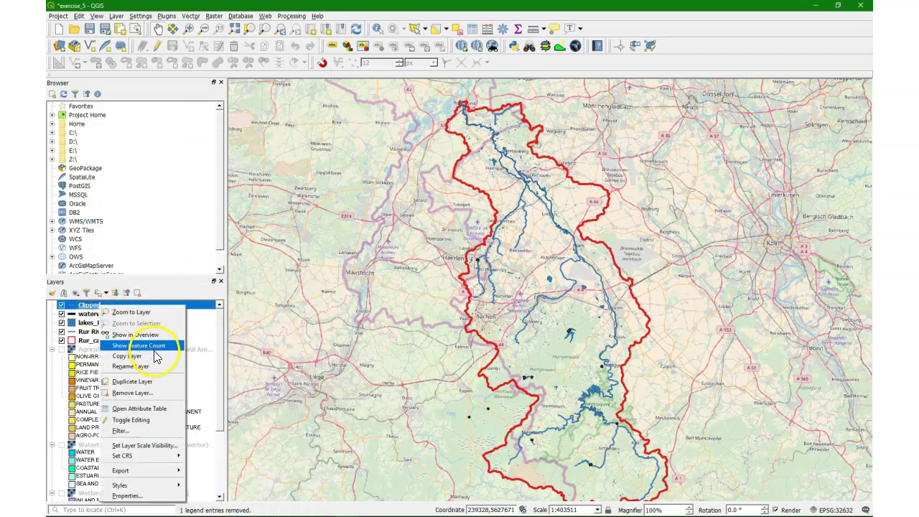
{"action": "mouse_move", "coordinate": [163, 486]}
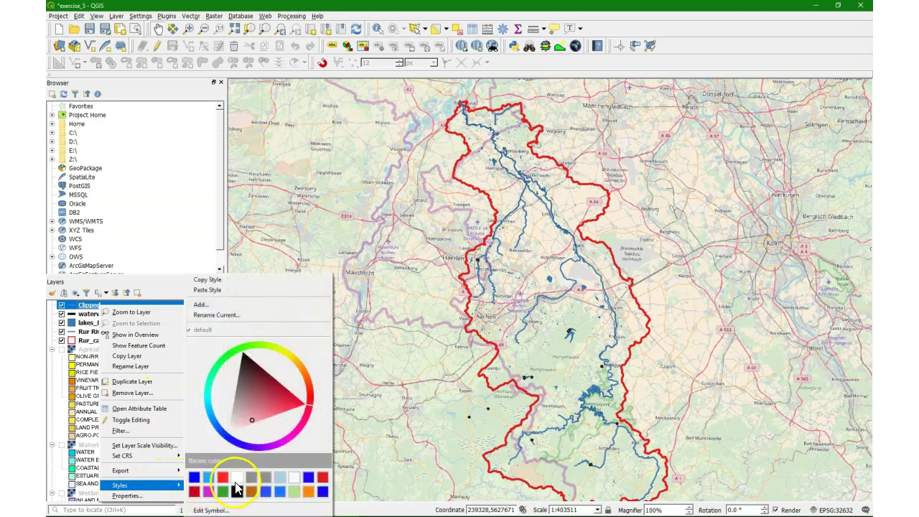
{"action": "left_click", "coordinate": [230, 291]}
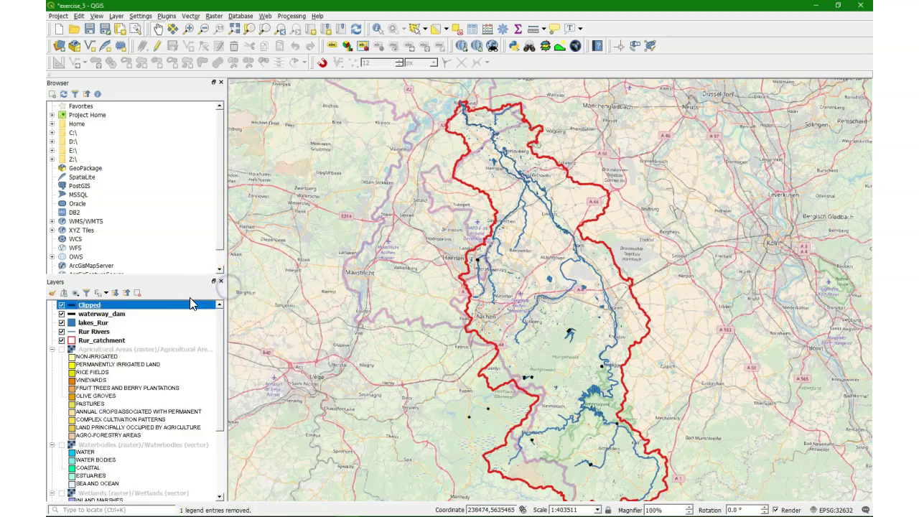
Remove the unclipped waterway_dam layer from the project
{"action": "left_click", "coordinate": [96, 314]}
{"action": "right_click", "coordinate": [99, 314]}
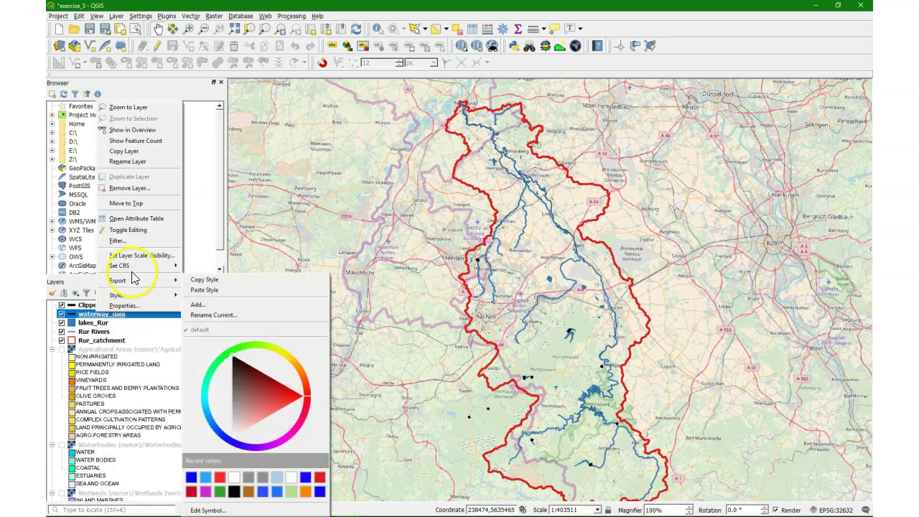
{"action": "left_click", "coordinate": [135, 190]}
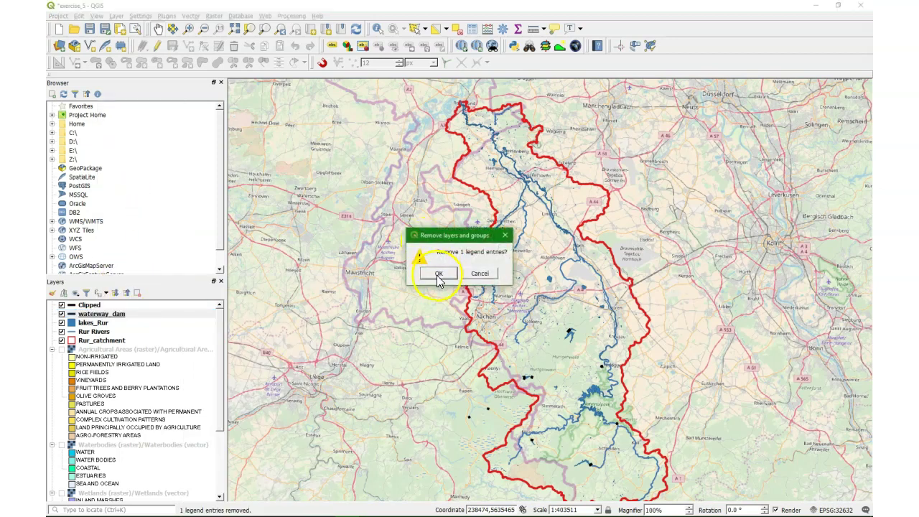
{"action": "left_click", "coordinate": [433, 271]}
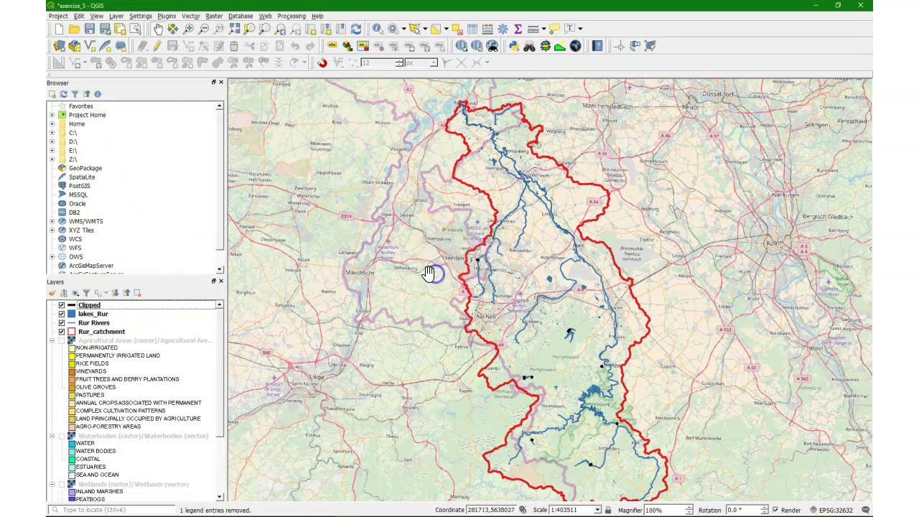
Rename the Clipped layer as Dams
{"action": "right_click", "coordinate": [92, 308]}
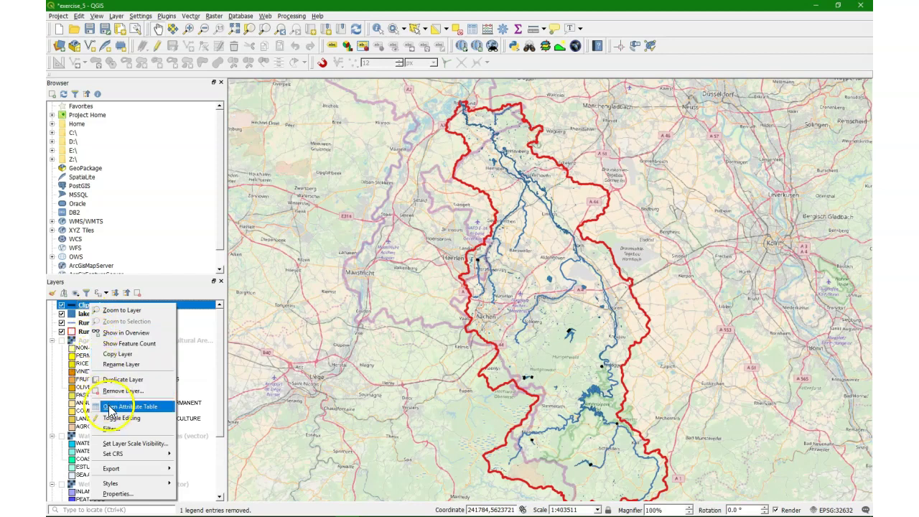
{"action": "left_click", "coordinate": [118, 364]}
{"action": "type", "text": "Dams"}
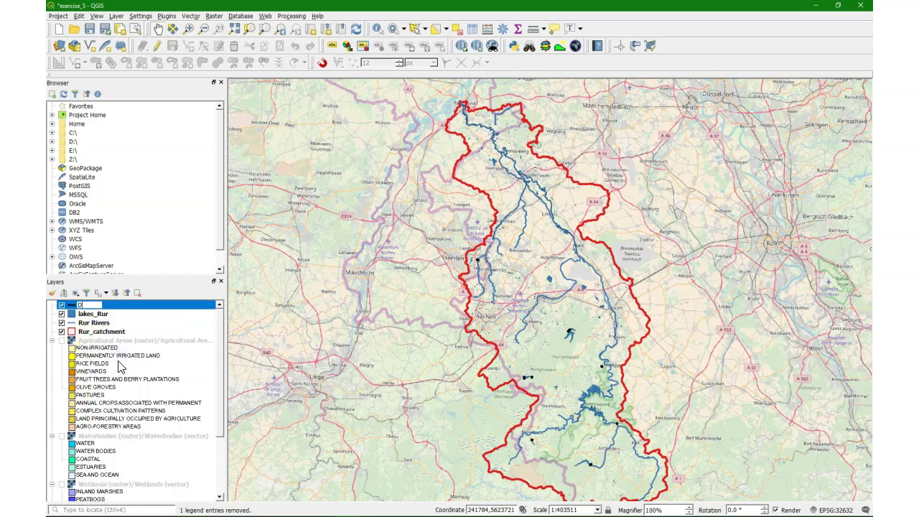
{"action": "left_click", "coordinate": [166, 356]}
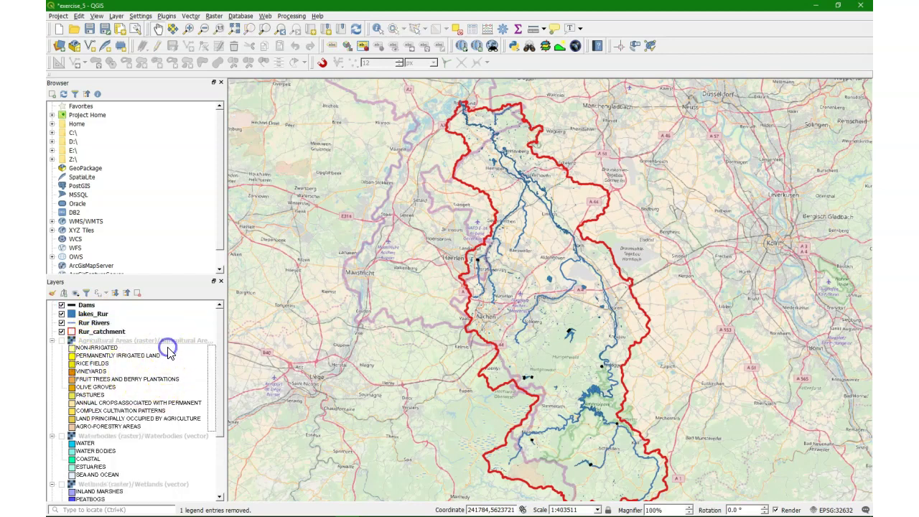